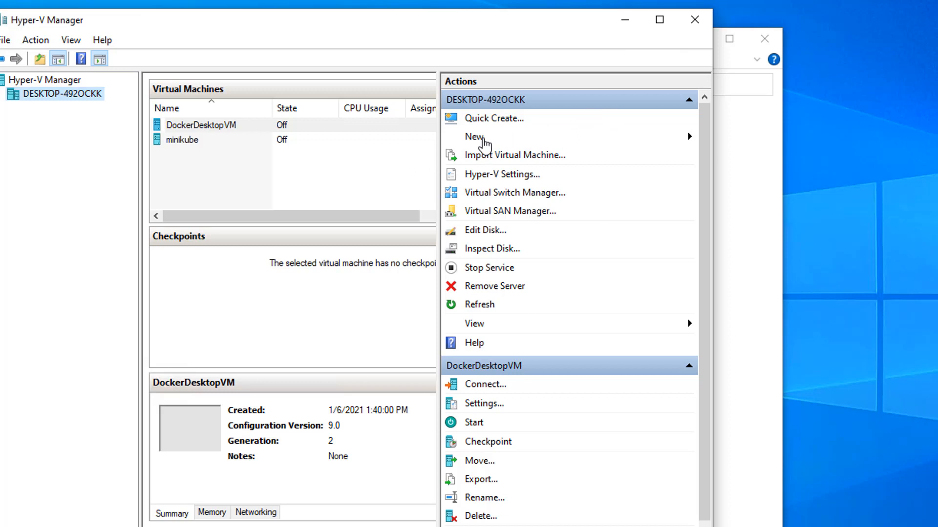
- Review the properties of the existing "external" virtual switch and leave the Virtual Switch Manager without changes
{"action": "left_click", "coordinate": [509, 197]}
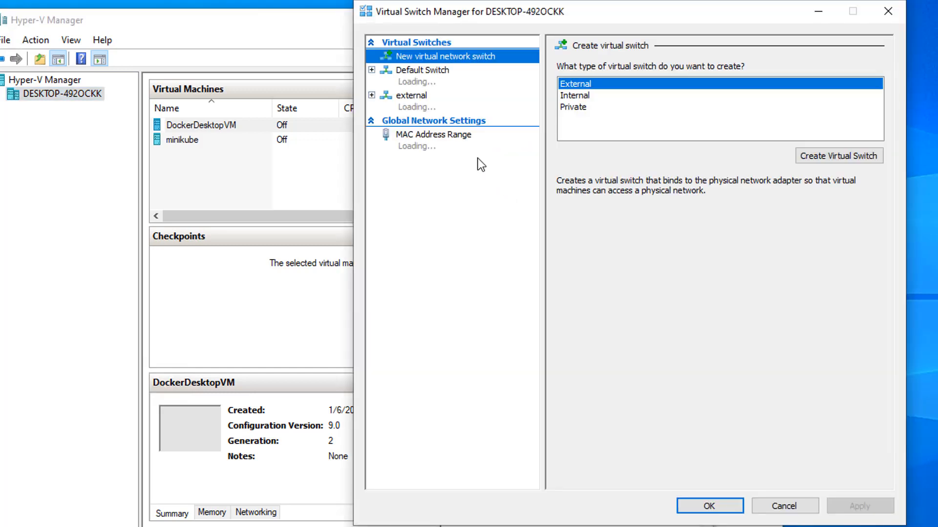
{"action": "left_click", "coordinate": [419, 95]}
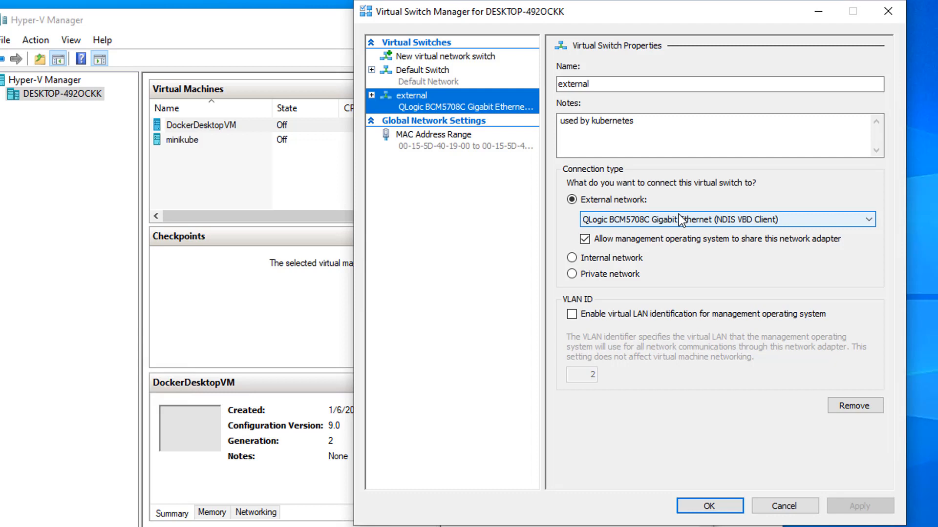
{"action": "left_click", "coordinate": [784, 506]}
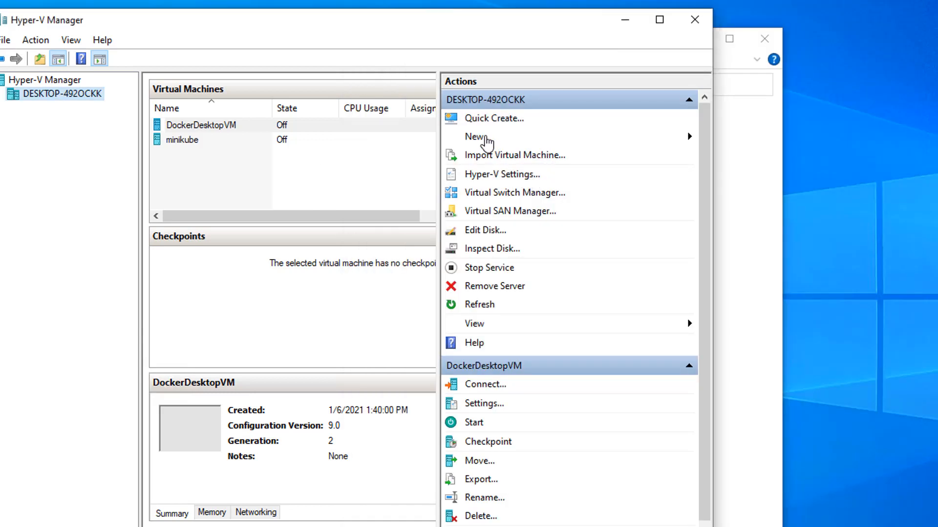
- Start creating a new virtual machine and name it Master
{"action": "left_click", "coordinate": [463, 137]}
{"action": "left_click", "coordinate": [785, 137]}
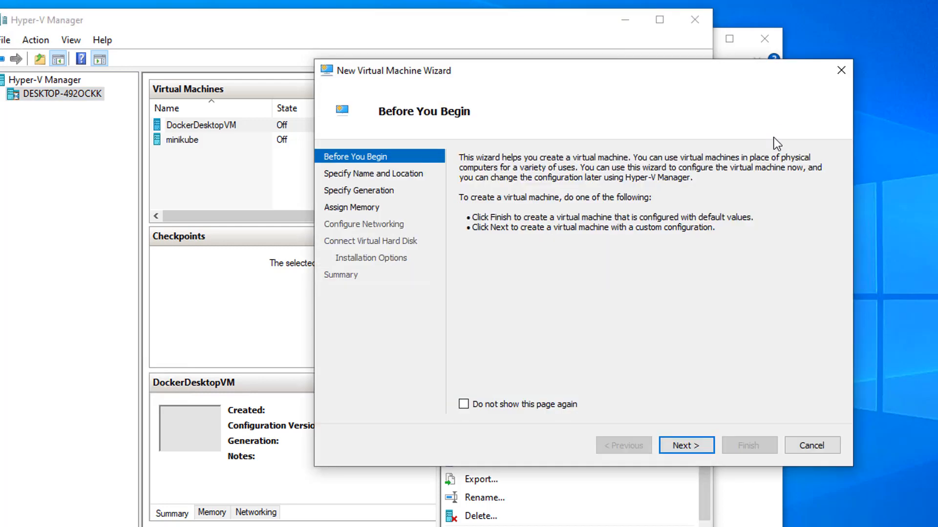
{"action": "left_click", "coordinate": [688, 447]}
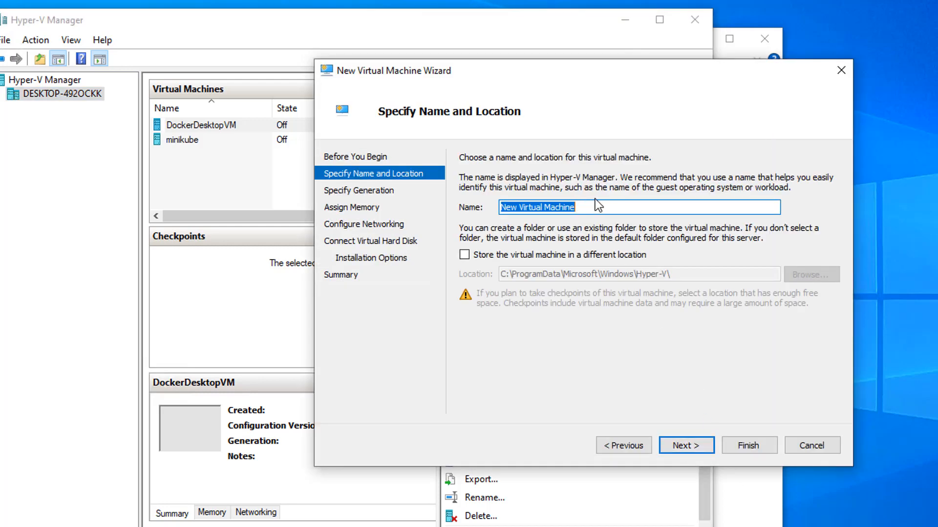
{"action": "left_click", "coordinate": [610, 206]}
{"action": "double_click", "coordinate": [610, 206]}
{"action": "left_click_drag", "start_coordinate": [610, 206], "coordinate": [467, 208]}
{"action": "type", "text": "Master"}
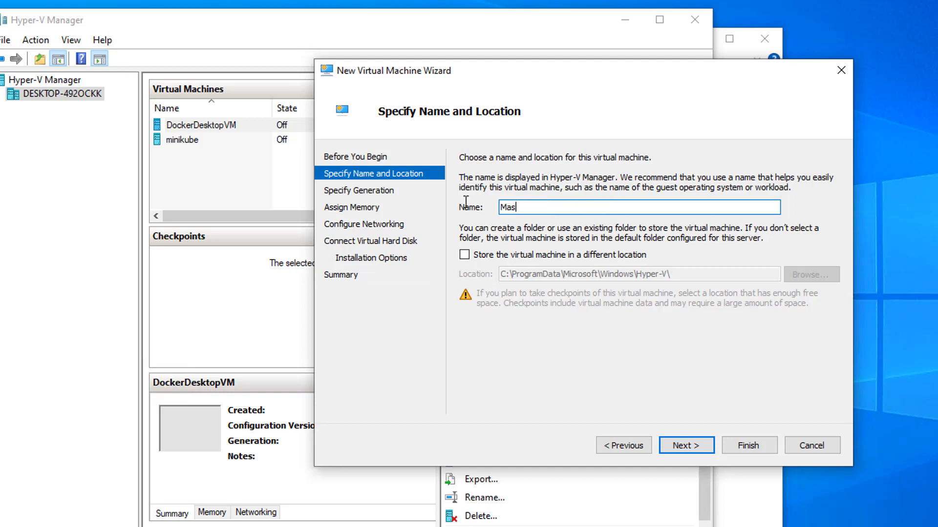
- Store the virtual machine in a different location, using the folder C:\cluster\master
{"action": "left_click", "coordinate": [498, 254]}
{"action": "left_click", "coordinate": [807, 276]}
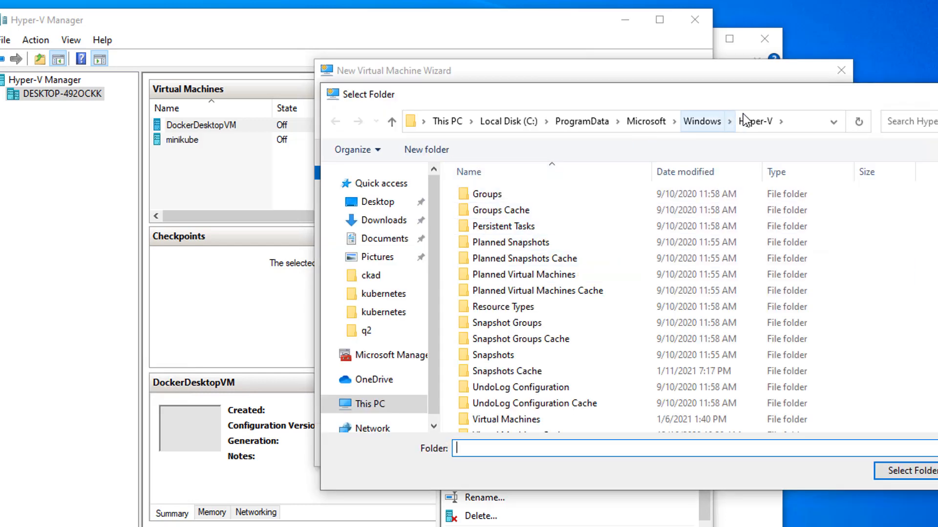
{"action": "left_click", "coordinate": [517, 122]}
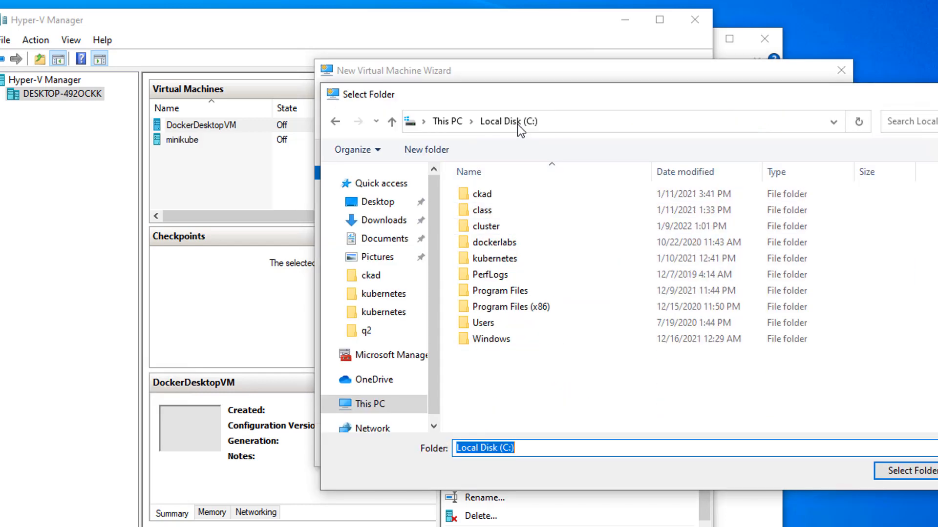
{"action": "double_click", "coordinate": [518, 230]}
{"action": "left_click", "coordinate": [509, 199]}
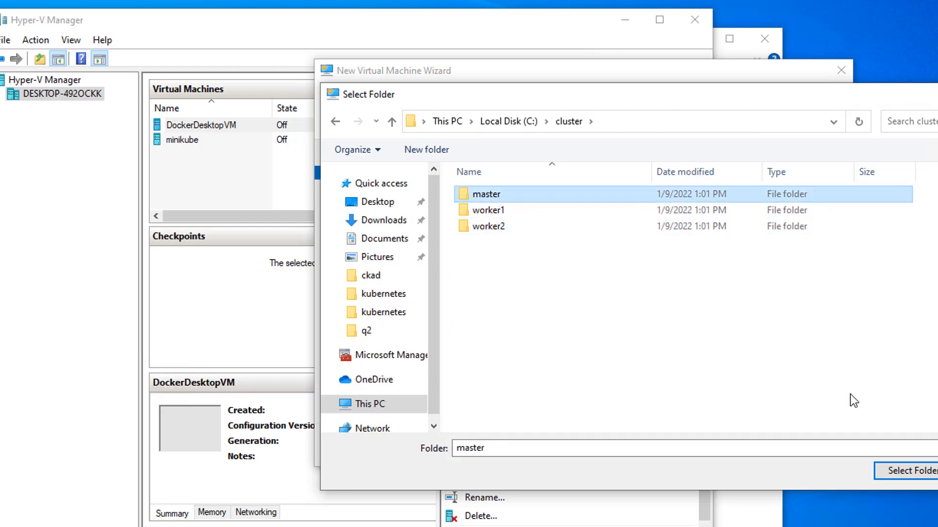
{"action": "left_click", "coordinate": [908, 469]}
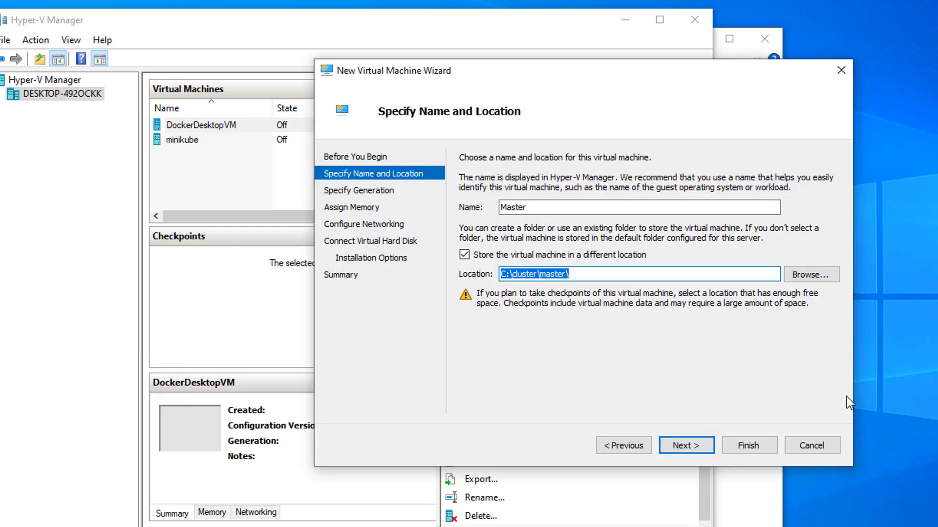
{"action": "left_click", "coordinate": [704, 450]}
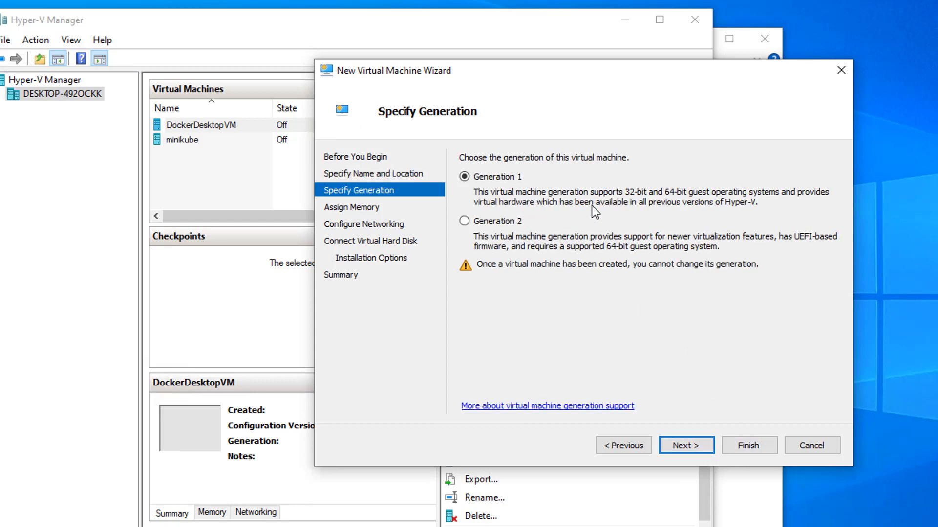
- Keep Generation 1 and assign 2048 MB of startup memory with Dynamic Memory turned off
{"action": "left_click", "coordinate": [696, 450]}
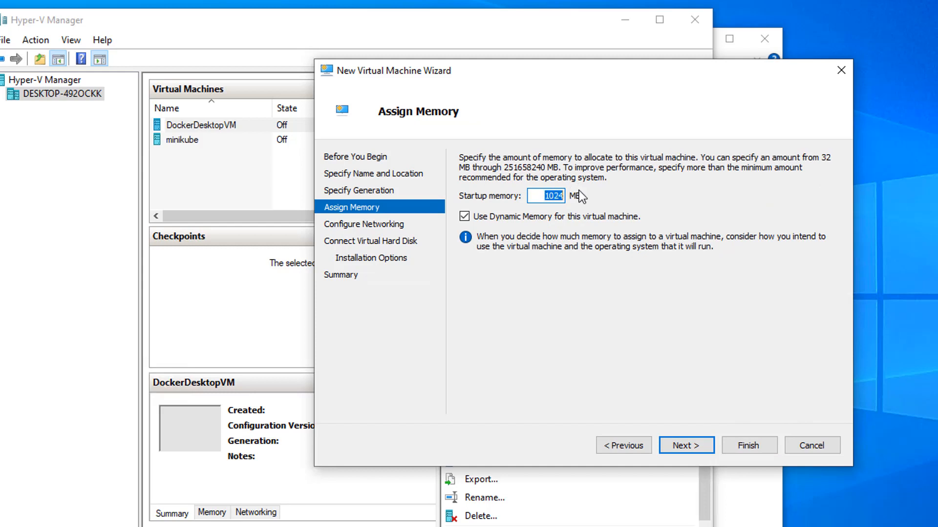
{"action": "type", "text": "2048"}
{"action": "left_click", "coordinate": [580, 217]}
{"action": "left_click", "coordinate": [710, 439]}
- Connect the virtual machine's network adapter to the "external" virtual switch
{"action": "left_click", "coordinate": [676, 192]}
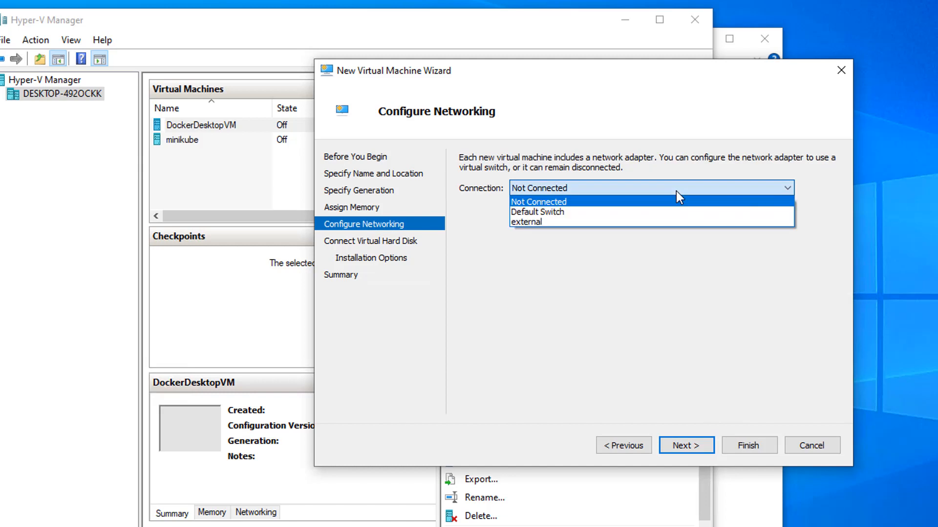
{"action": "left_click", "coordinate": [598, 224]}
{"action": "left_click", "coordinate": [699, 447]}
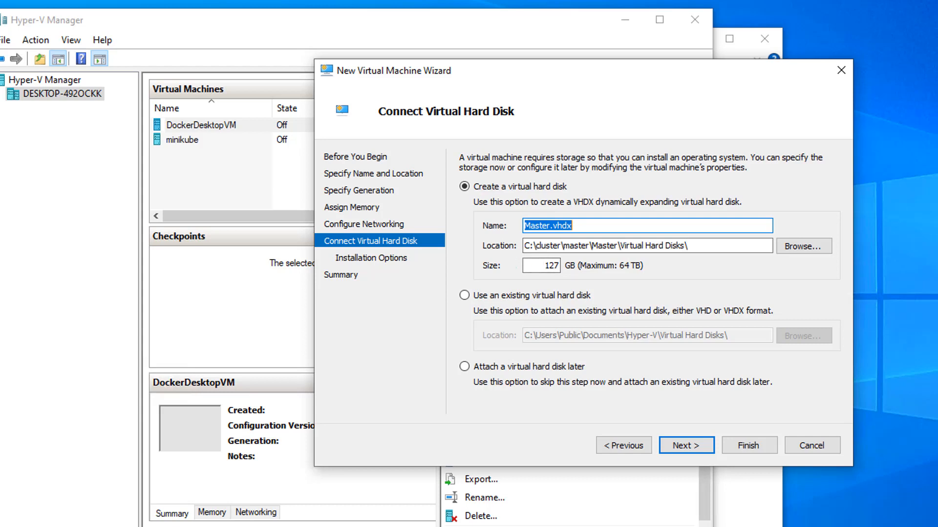
- Switch to the File Explorer window, look at the contents of This PC, and close the window
{"action": "left_click", "coordinate": [775, 508]}
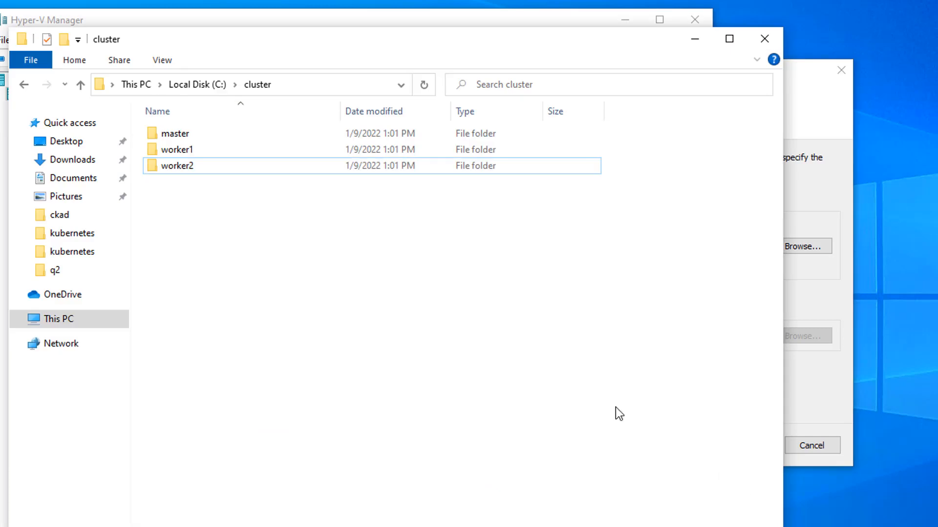
{"action": "left_click", "coordinate": [144, 86]}
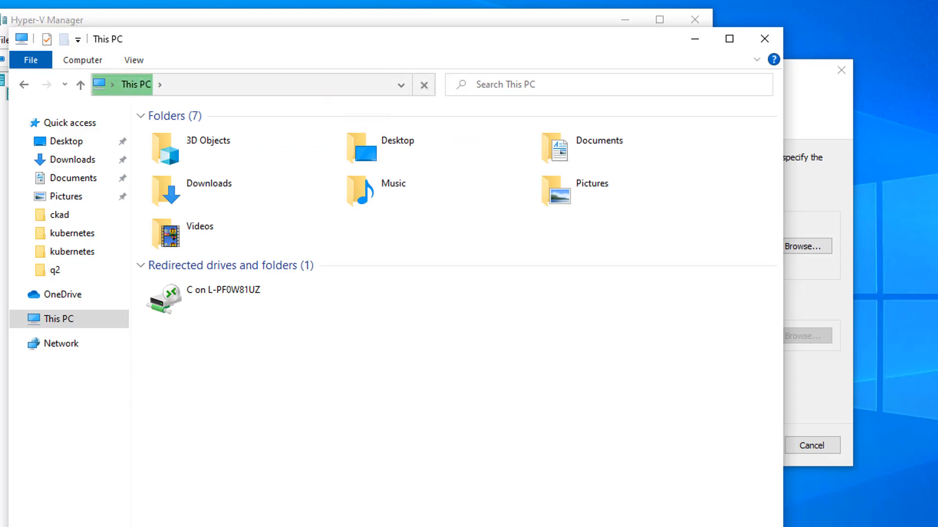
{"action": "key", "text": "alt+F4"}
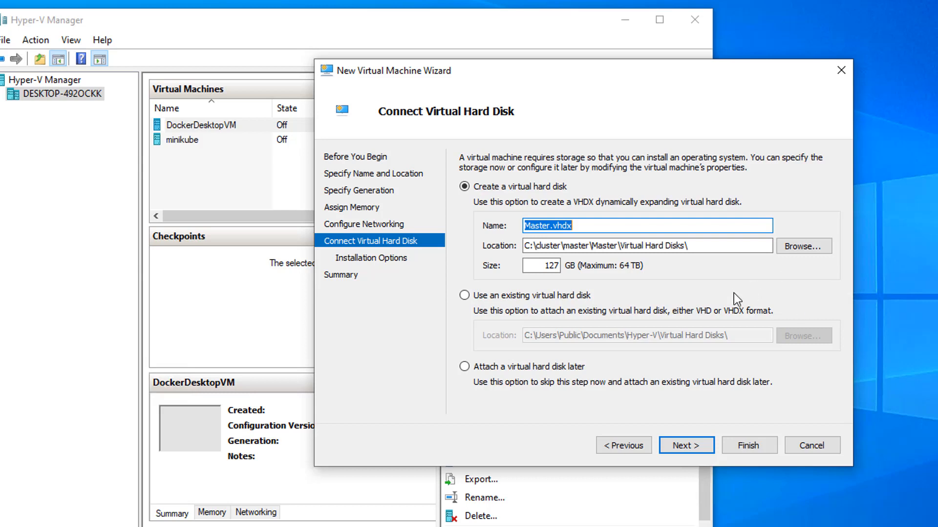
- Set the size of the new Master.vhdx virtual hard disk to 20 GB
{"action": "double_click", "coordinate": [546, 270]}
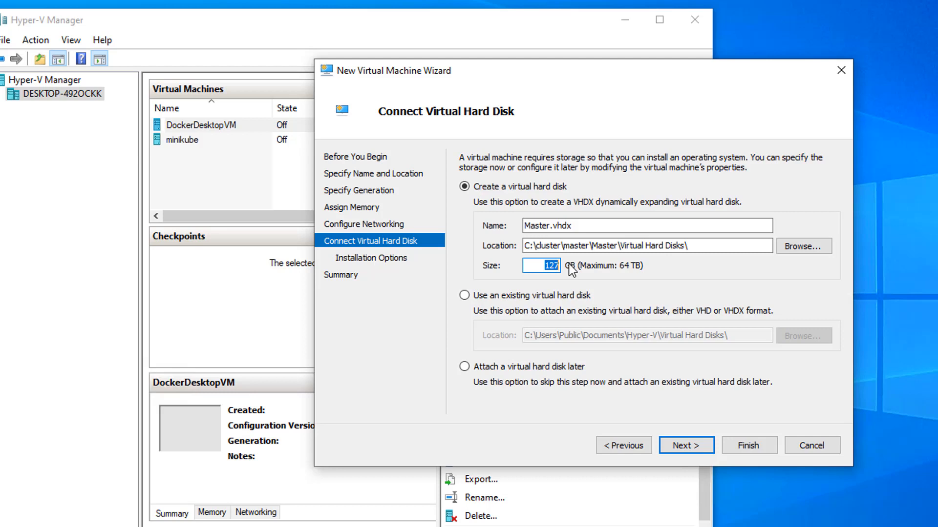
{"action": "type", "text": "20"}
{"action": "left_click", "coordinate": [699, 454]}
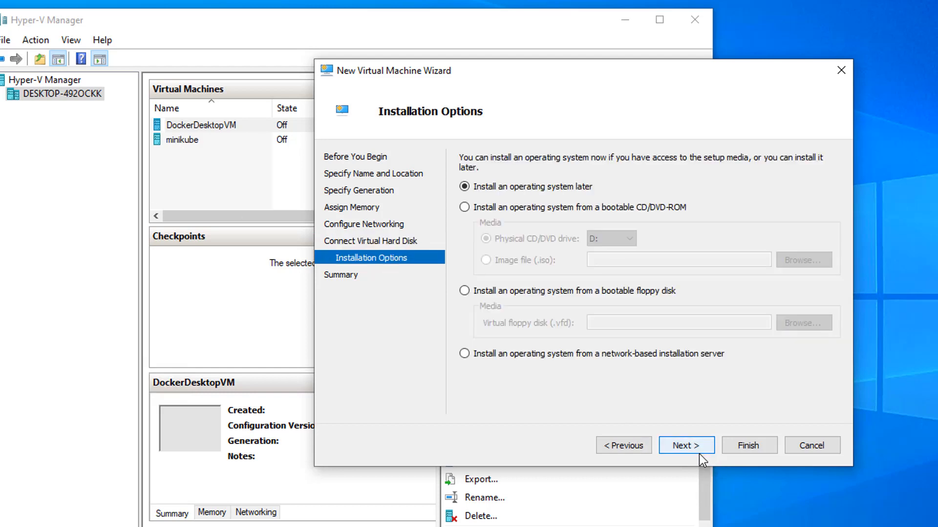
- Choose to install the operating system from a bootable CD/DVD-ROM image file and browse for the ISO
{"action": "left_click", "coordinate": [479, 209]}
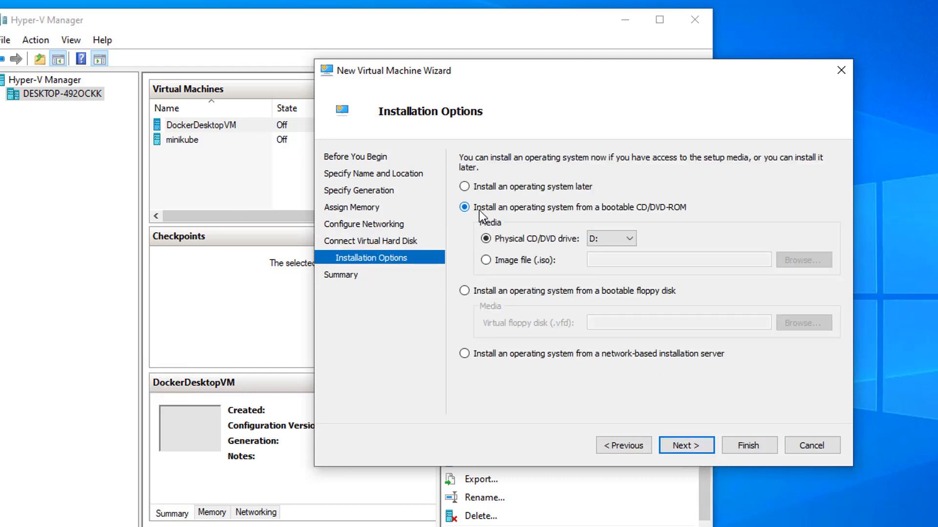
{"action": "left_click", "coordinate": [509, 259]}
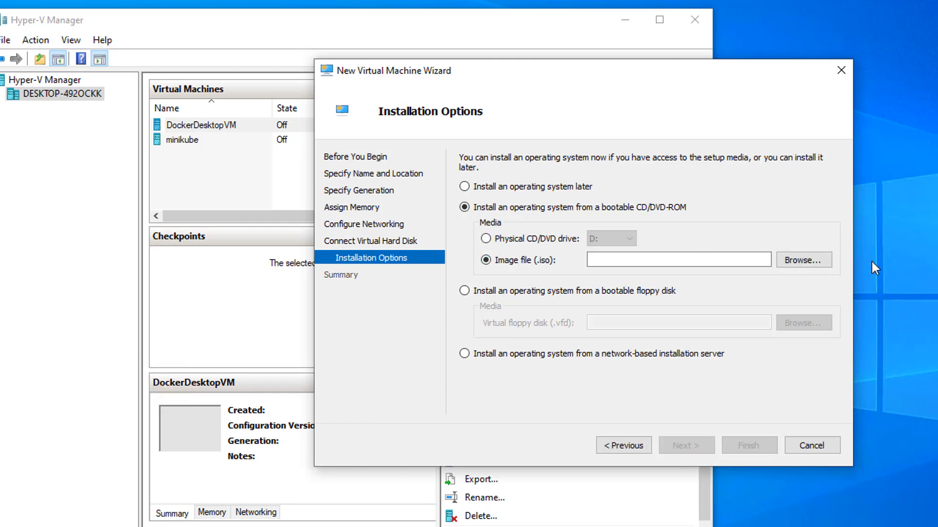
{"action": "left_click", "coordinate": [811, 261]}
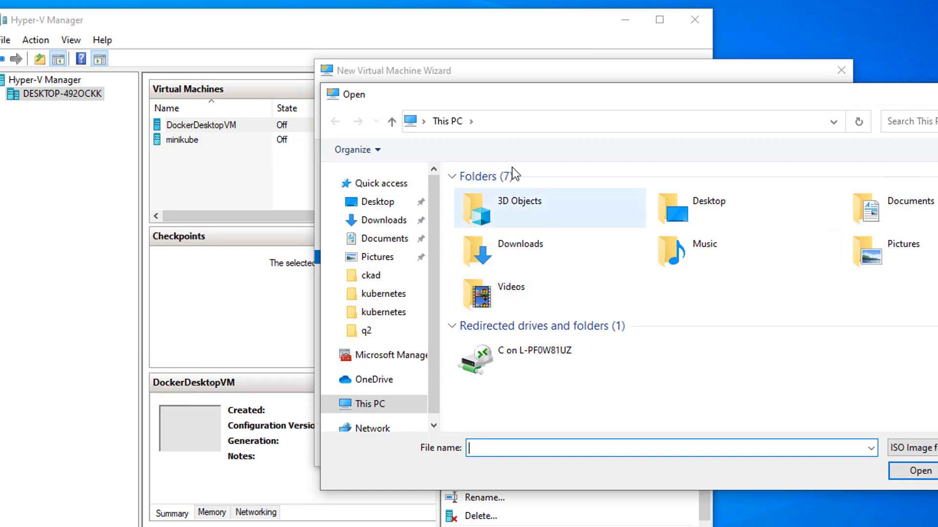
- Select ubuntu-20.04.3-desktop-amd64.iso from E:\software as the installation image and finish creating the virtual machine
{"action": "left_click", "coordinate": [485, 129]}
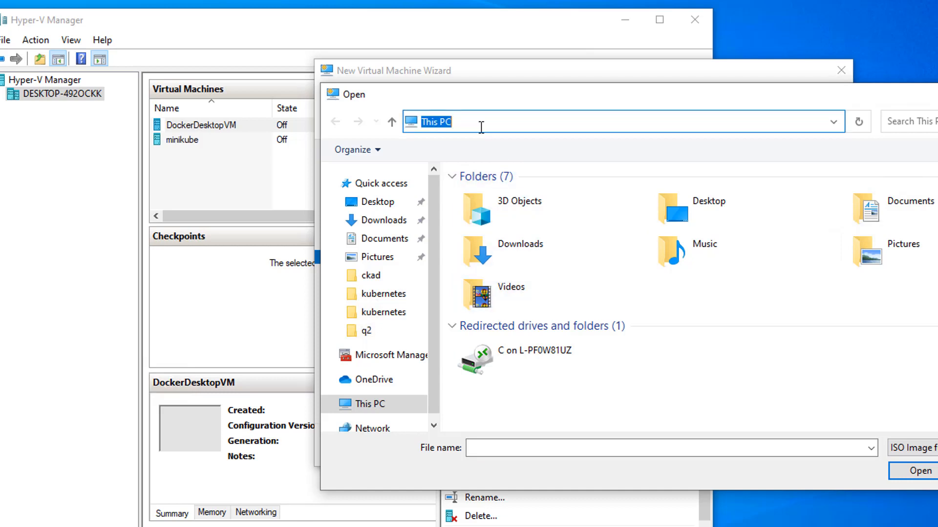
{"action": "type", "text": "e:\\"}
{"action": "key", "text": "Return"}
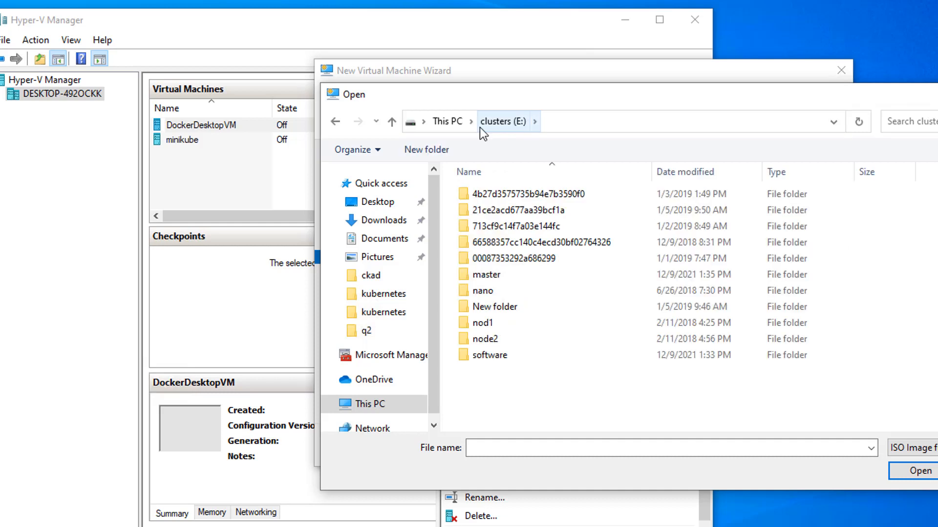
{"action": "double_click", "coordinate": [546, 360]}
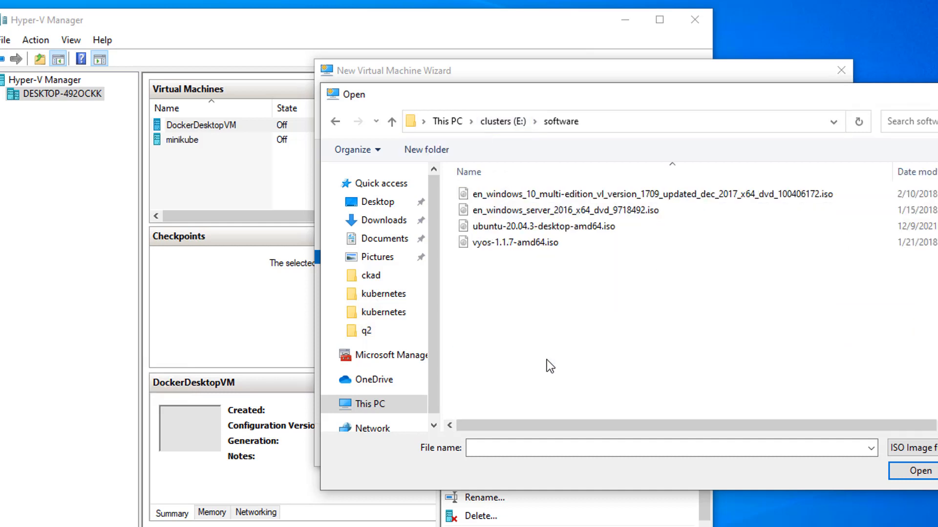
{"action": "left_click", "coordinate": [633, 226]}
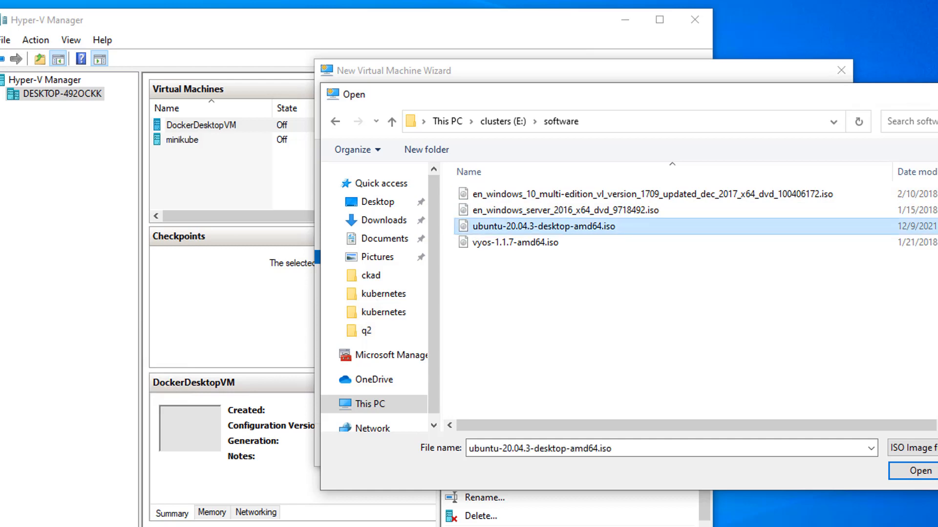
{"action": "left_click", "coordinate": [921, 471]}
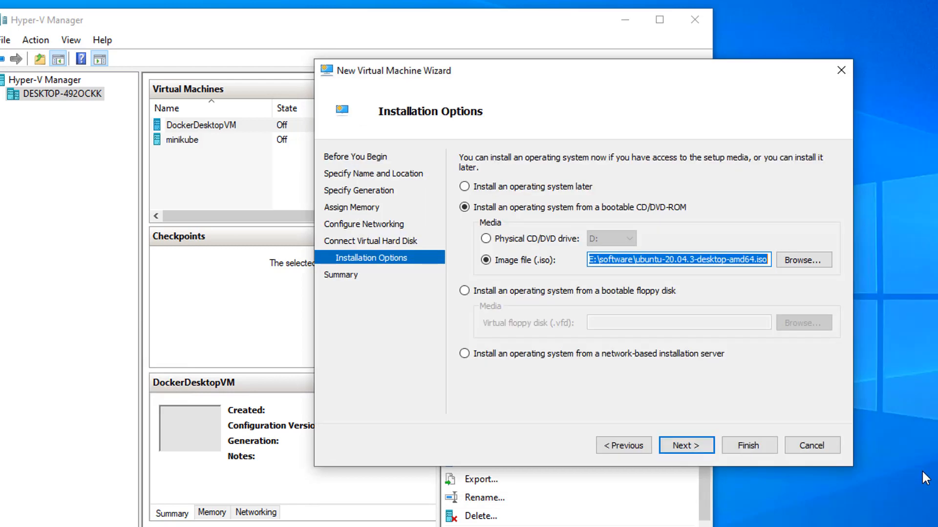
{"action": "left_click", "coordinate": [690, 446]}
{"action": "left_click", "coordinate": [736, 446]}
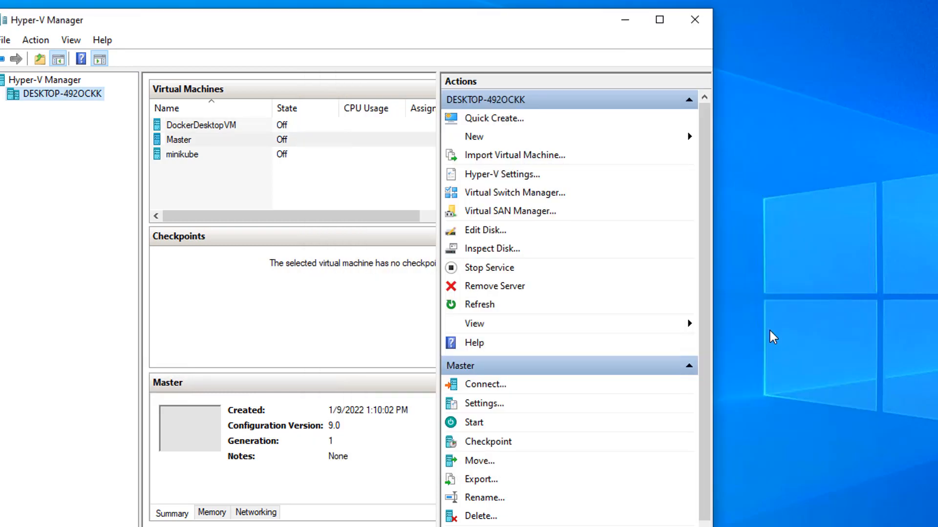
- Start the Master virtual machine, connect to it, and show its connection window full screen
{"action": "right_click", "coordinate": [297, 141]}
{"action": "left_click", "coordinate": [338, 195]}
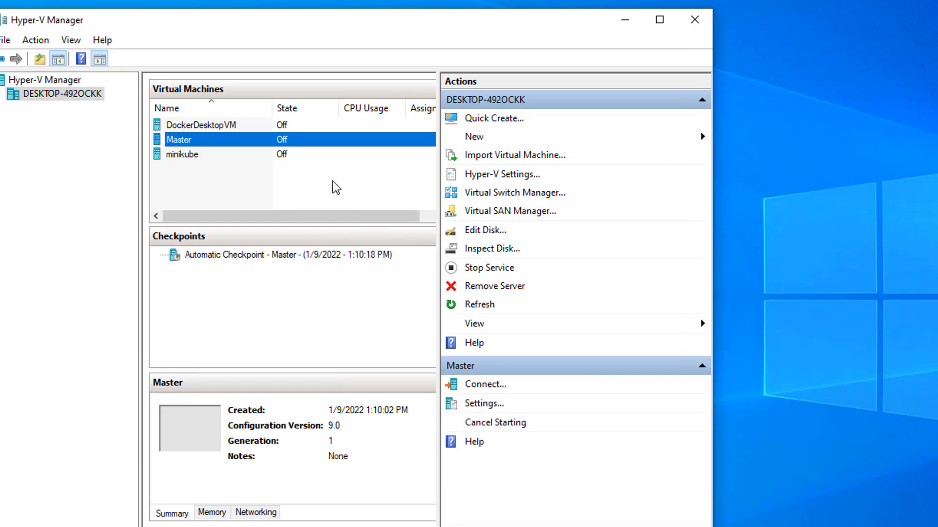
{"action": "right_click", "coordinate": [336, 138]}
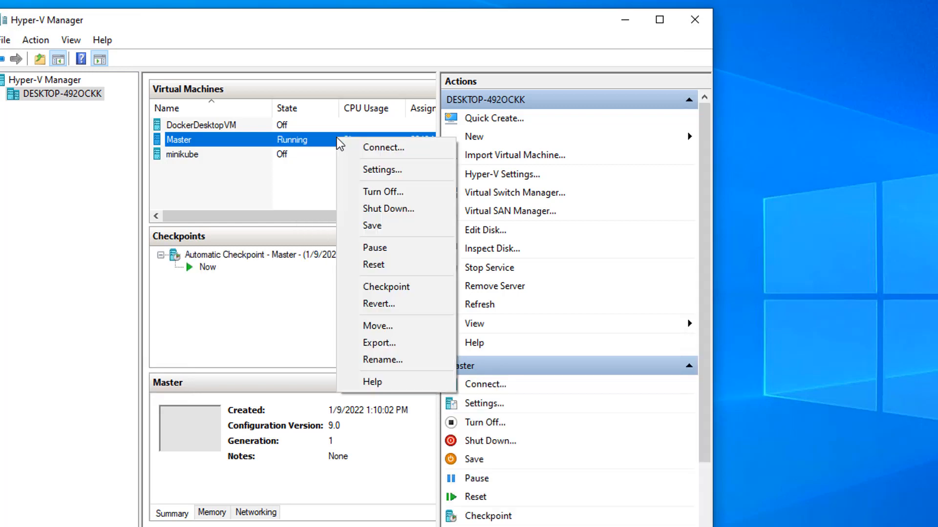
{"action": "left_click", "coordinate": [385, 147]}
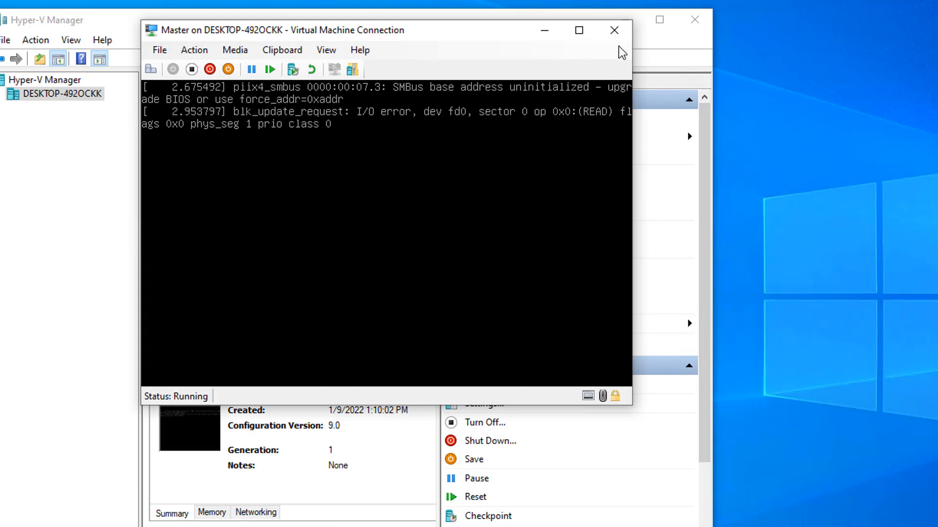
{"action": "left_click", "coordinate": [579, 31]}
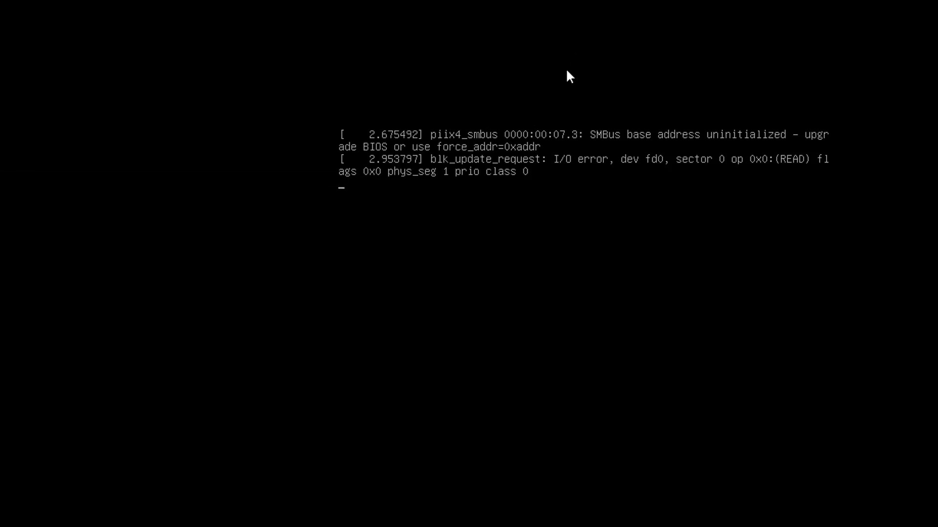
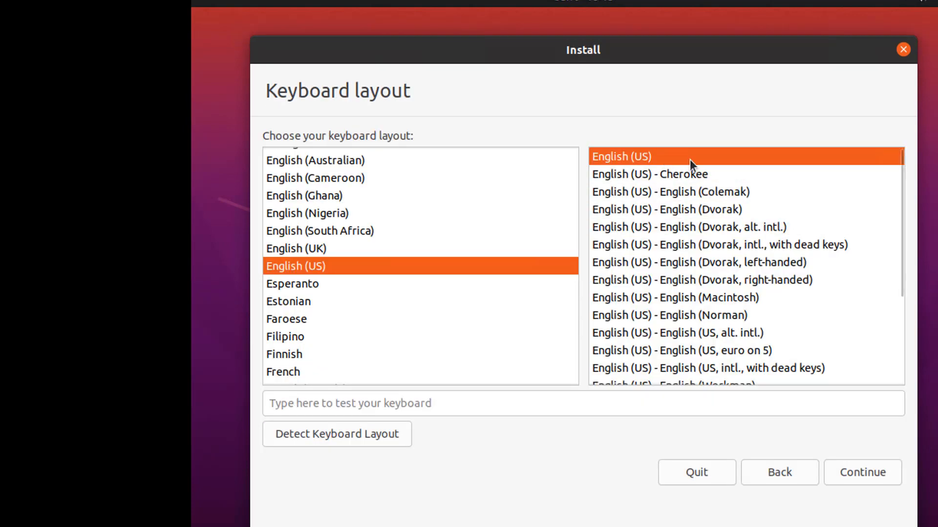
- Accept the English (US) keyboard layout and choose the minimal installation for Ubuntu
{"action": "left_click", "coordinate": [862, 477]}
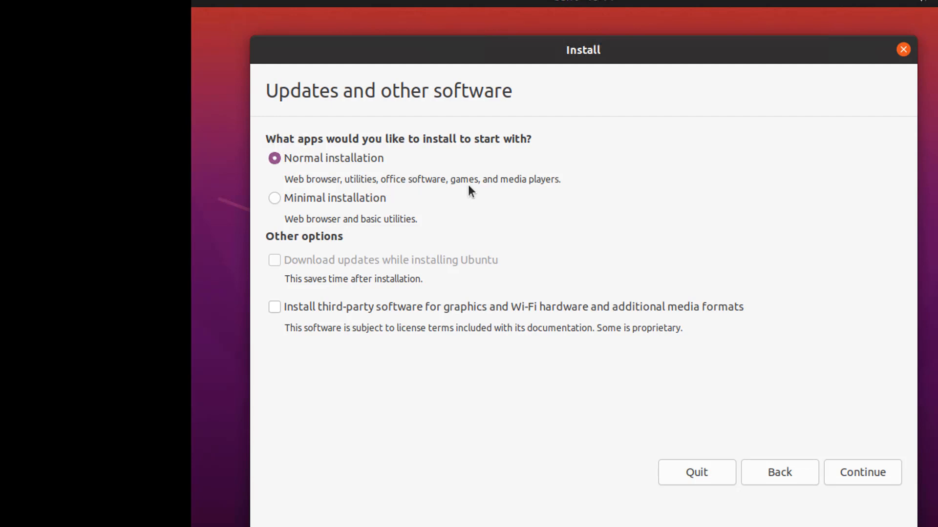
{"action": "left_click", "coordinate": [314, 203]}
{"action": "left_click", "coordinate": [857, 481]}
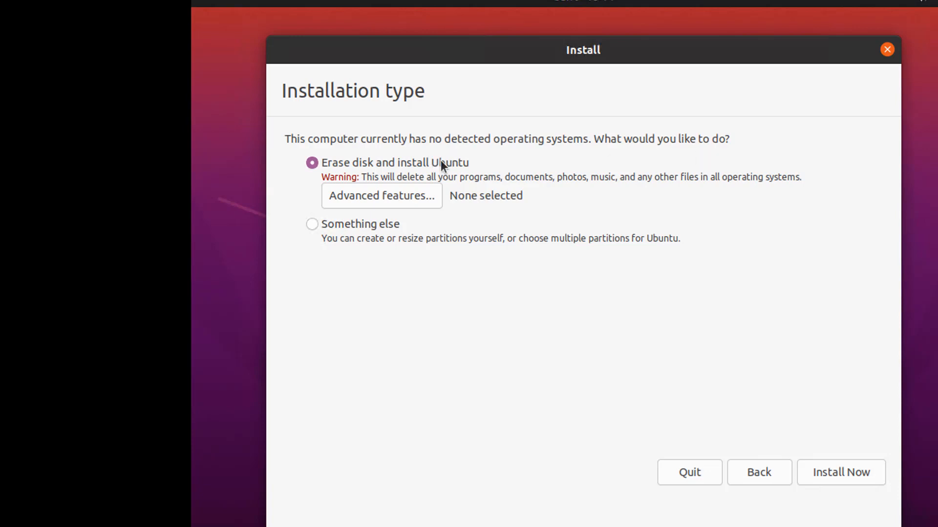
- Choose to erase the disk and install Ubuntu, confirming that the partition changes are written to the disk
{"action": "left_click", "coordinate": [837, 480]}
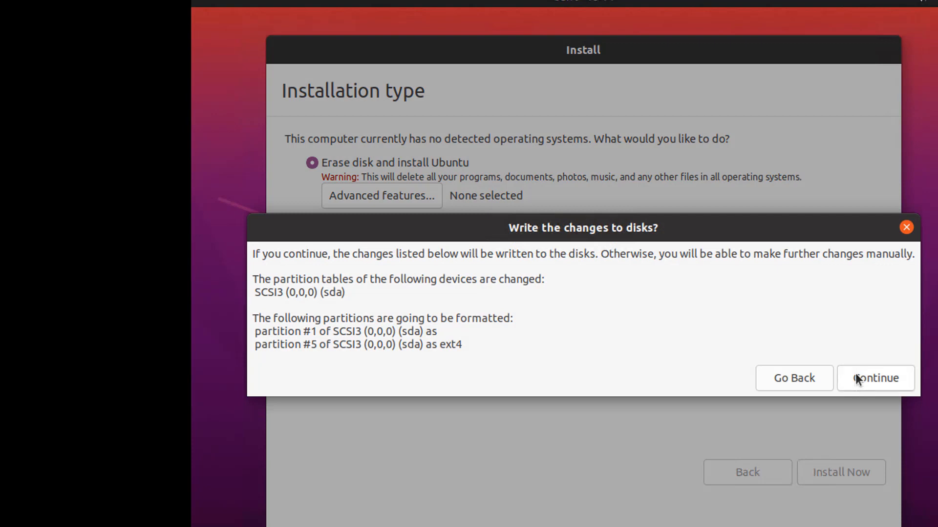
{"action": "left_click", "coordinate": [883, 377]}
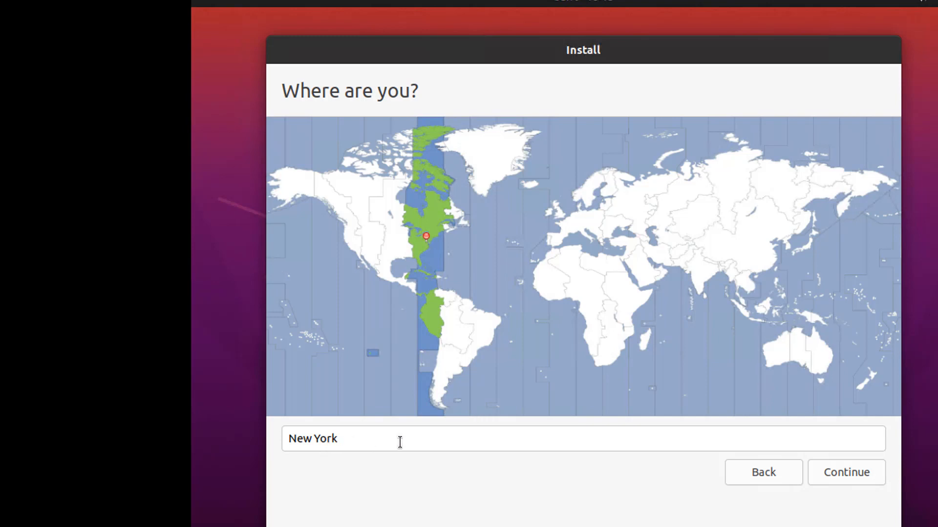
- Replace the New York location entry with kenucky and continue to the user account details
{"action": "left_click_drag", "start_coordinate": [349, 439], "coordinate": [239, 436]}
{"action": "type", "text": "ke"}
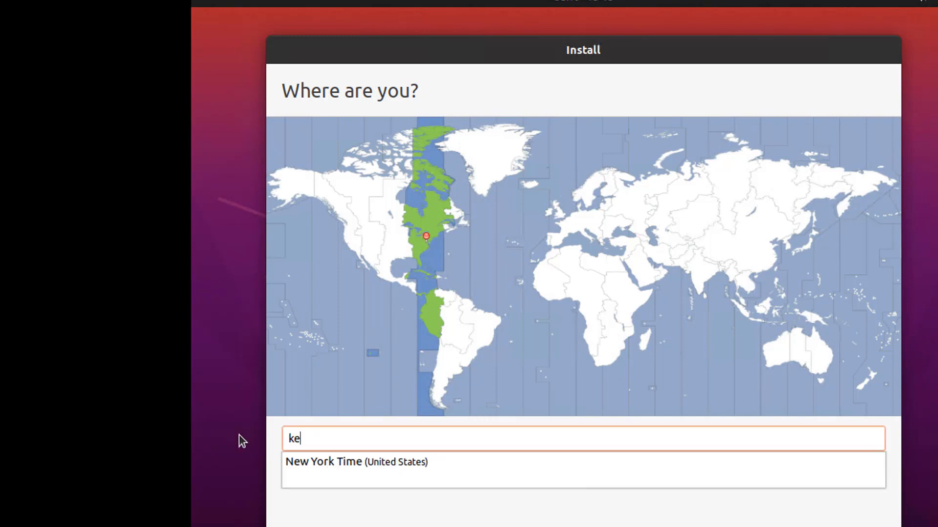
{"action": "type", "text": "nucky"}
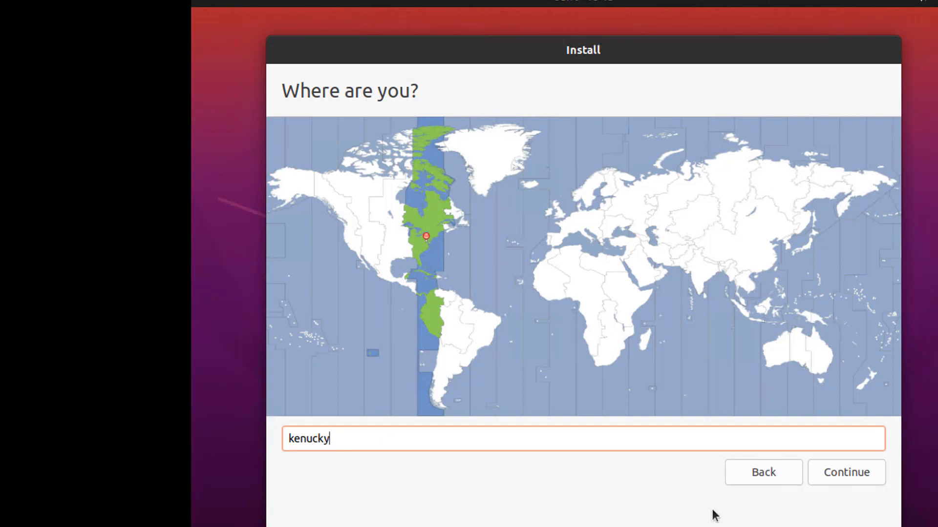
{"action": "left_click", "coordinate": [863, 474]}
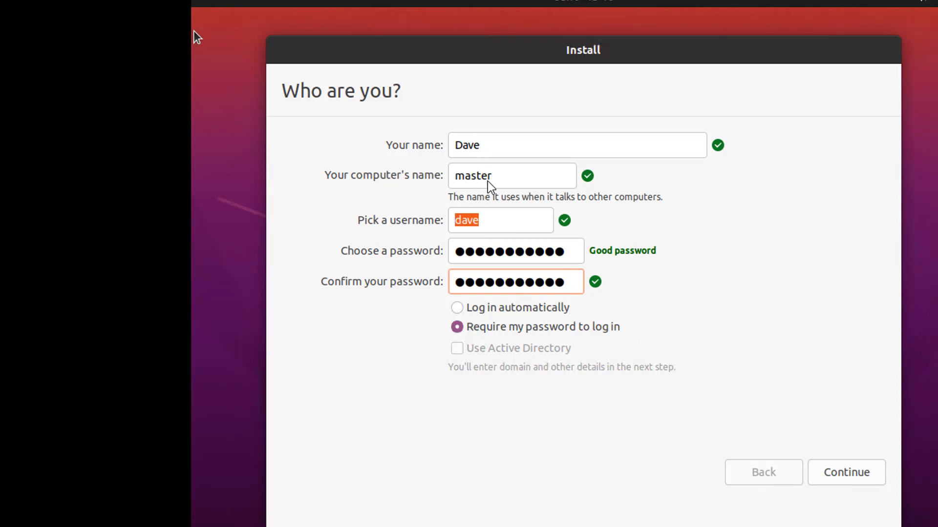
- Submit the account details with the computer name master and password-required login, and restart into the new installation
{"action": "left_click", "coordinate": [862, 480]}
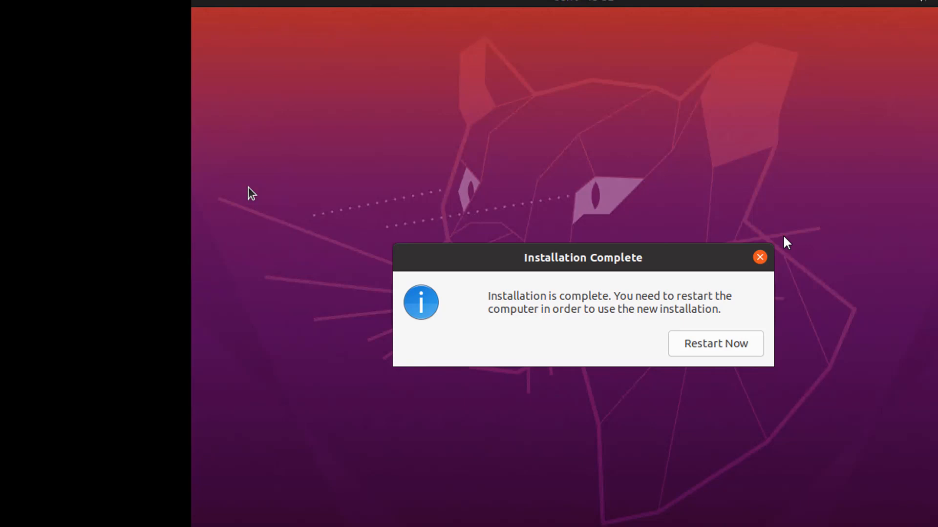
{"action": "left_click", "coordinate": [716, 345]}
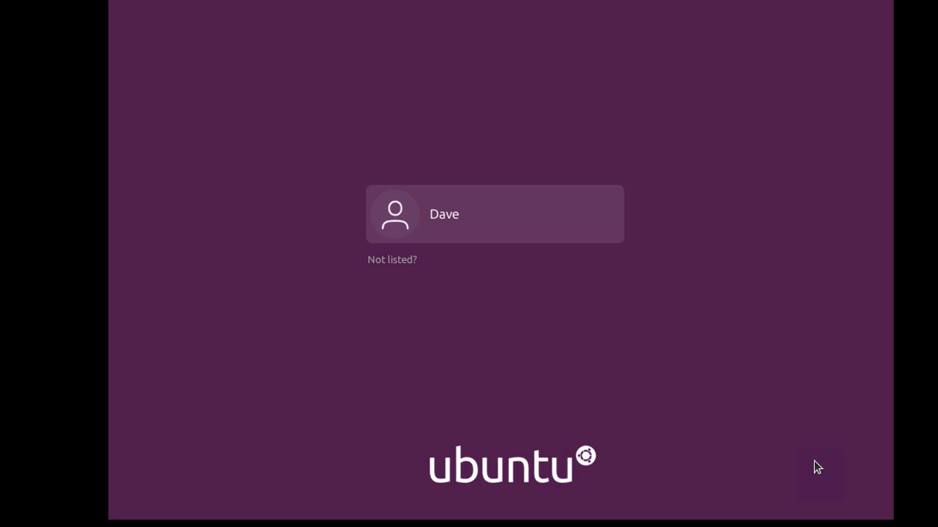
- Log in to the new account, skip Livepatch, decline sending system info, and leave Location Services off in the welcome setup
{"action": "left_click", "coordinate": [482, 219]}
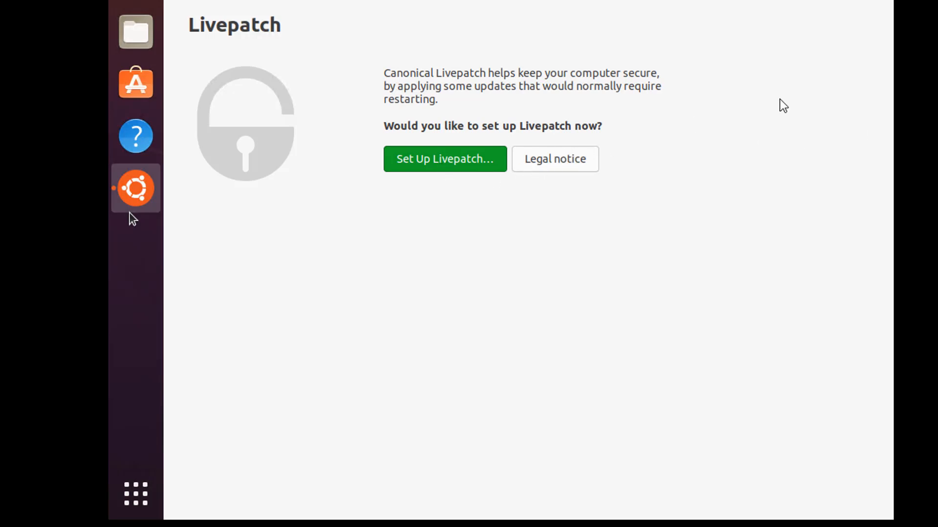
{"action": "left_click", "coordinate": [868, 0]}
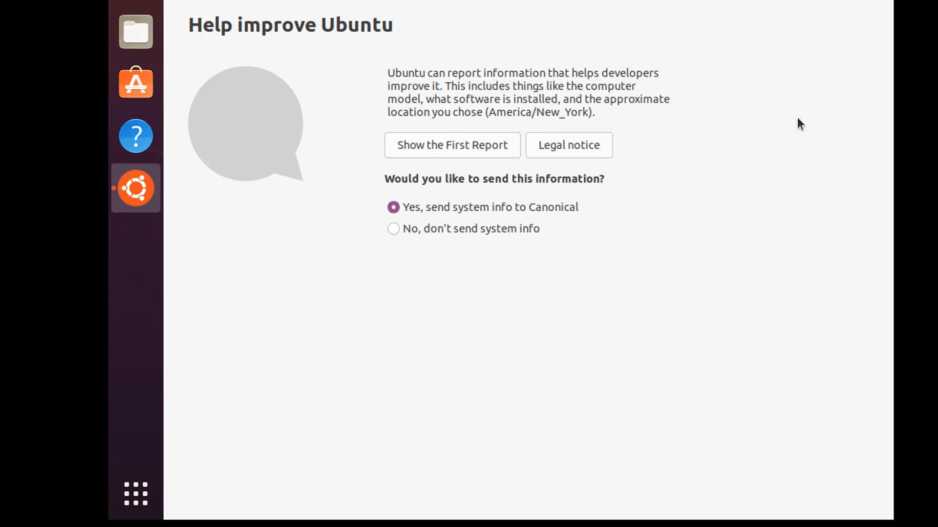
{"action": "left_click", "coordinate": [430, 230]}
{"action": "left_click", "coordinate": [868, 0]}
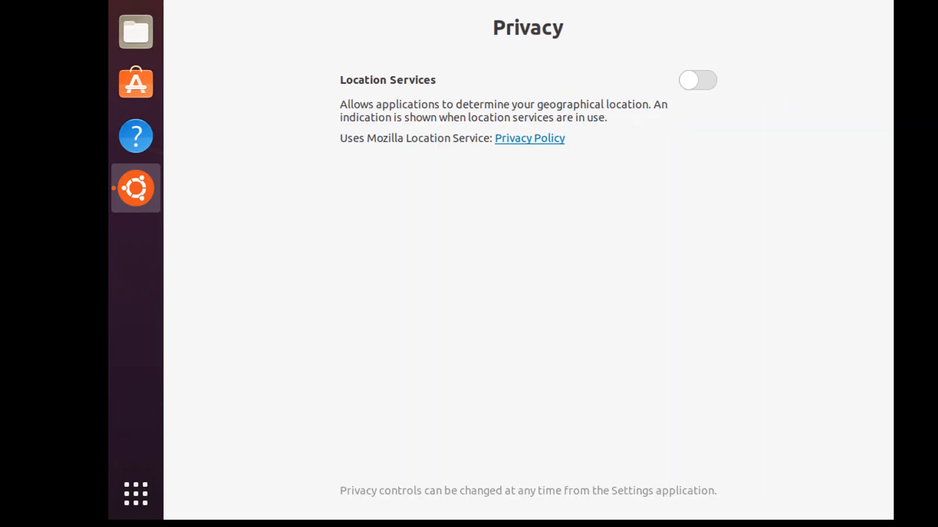
{"action": "left_click", "coordinate": [869, 0]}
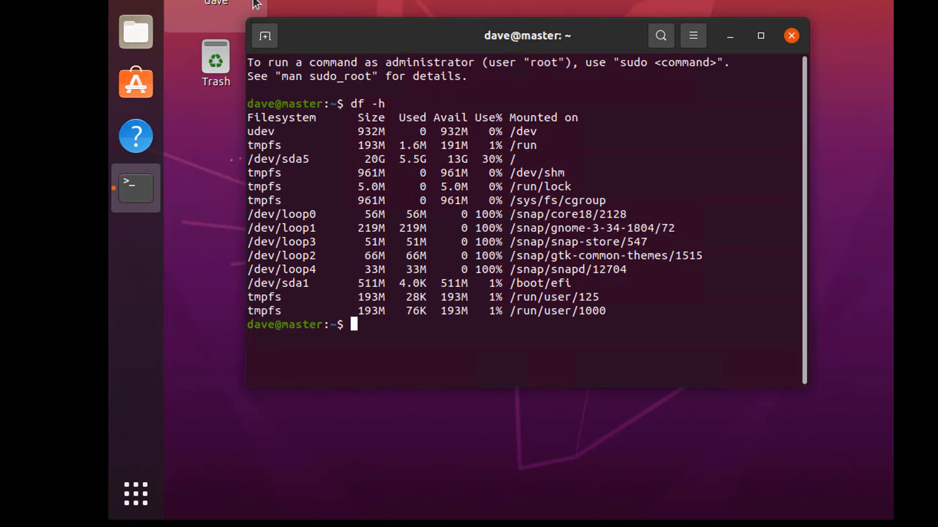
- Open the Network settings, examine the wired connection's details and IPv4 method, and close them without changes
{"action": "left_click", "coordinate": [862, 0]}
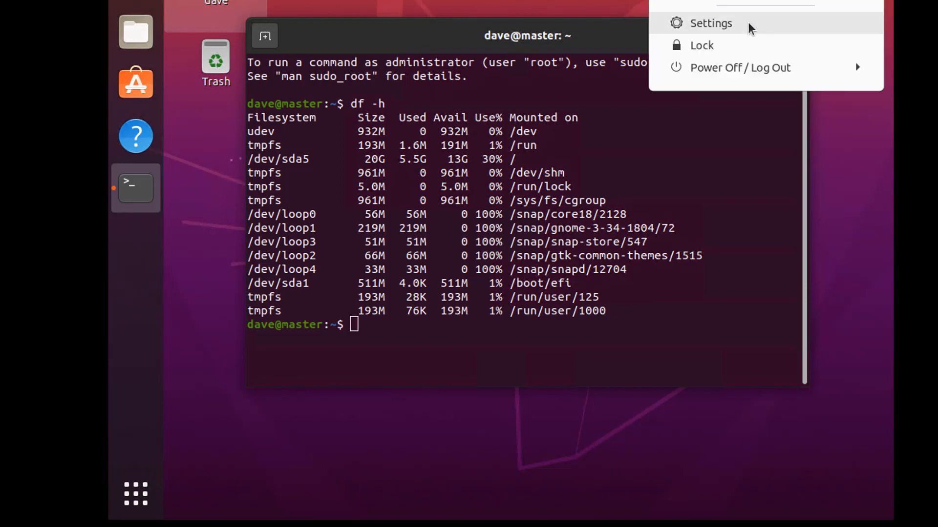
{"action": "left_click", "coordinate": [721, 22]}
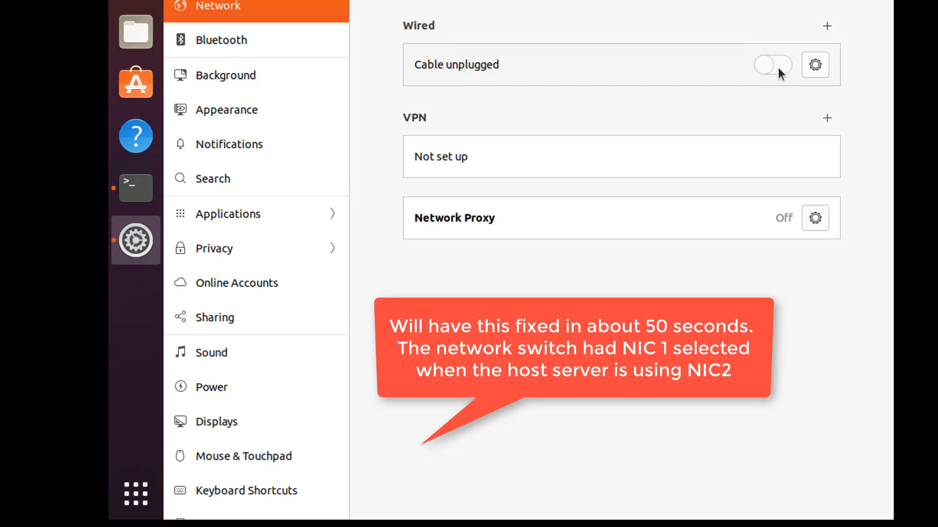
{"action": "left_click", "coordinate": [809, 67]}
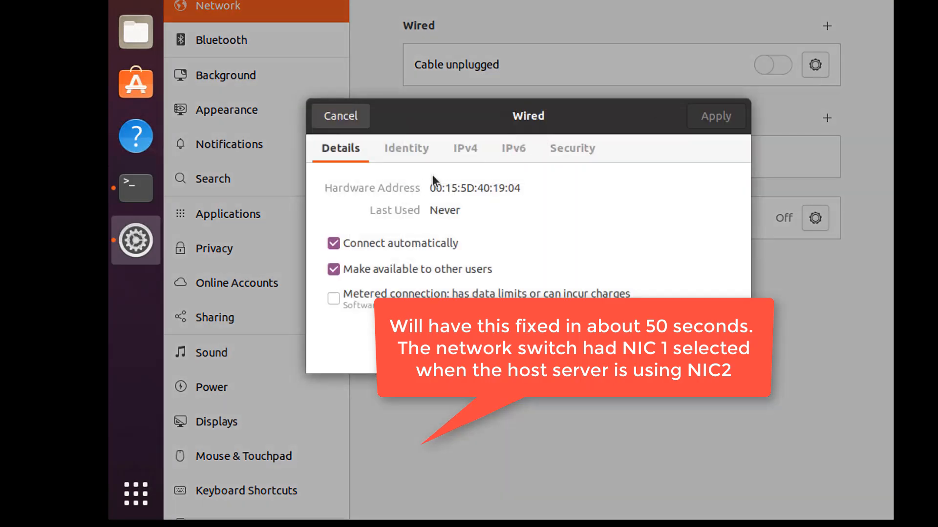
{"action": "left_click", "coordinate": [470, 156]}
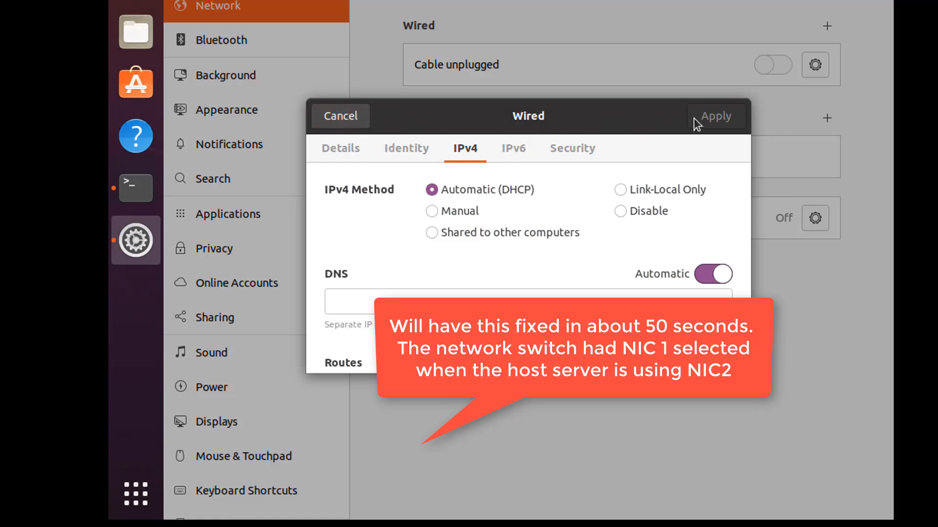
{"action": "left_click", "coordinate": [341, 122]}
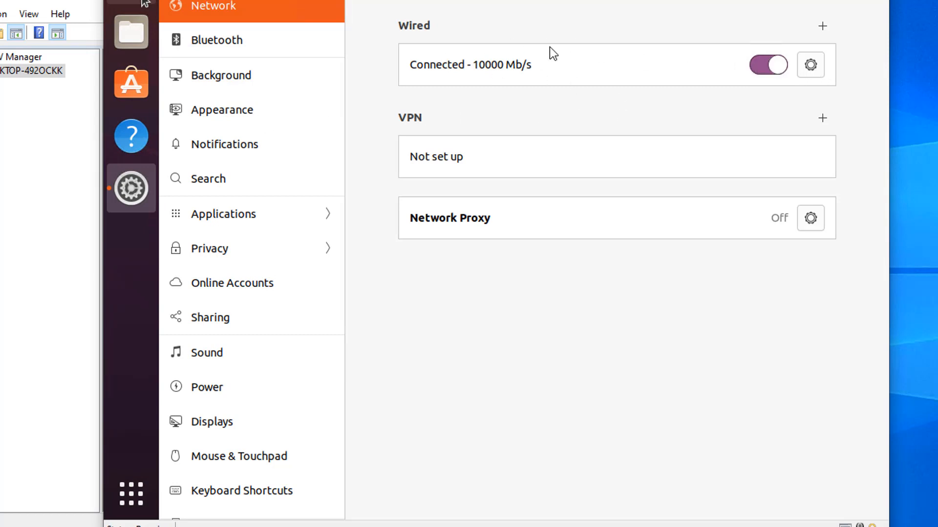
- Switch to Hyper-V Manager and check which physical network adapter the external virtual switch uses, leaving it unchanged
{"action": "left_click", "coordinate": [1, 214]}
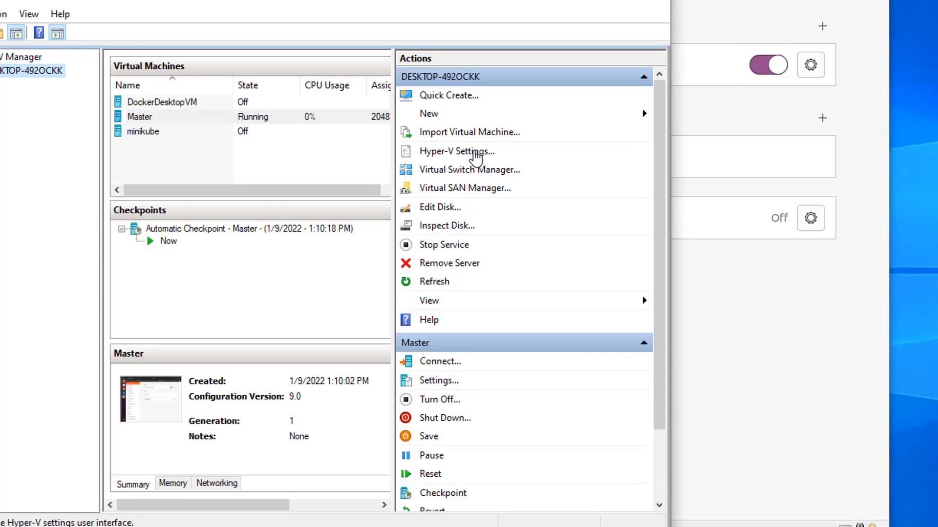
{"action": "left_click", "coordinate": [470, 172]}
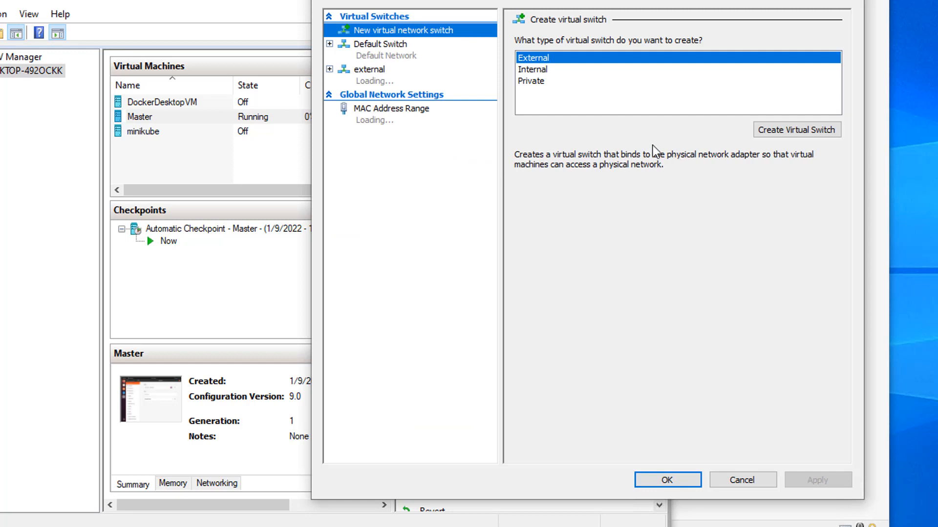
{"action": "left_click", "coordinate": [385, 81]}
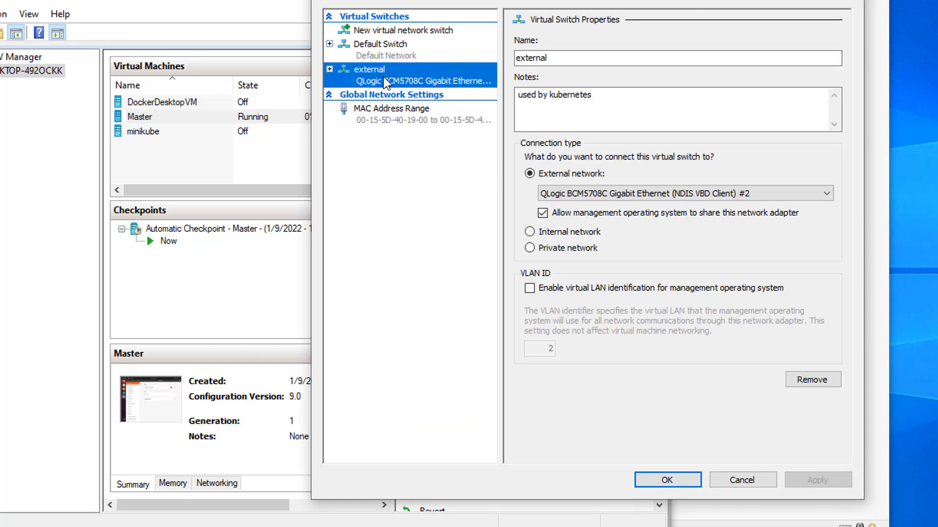
{"action": "left_click", "coordinate": [818, 195]}
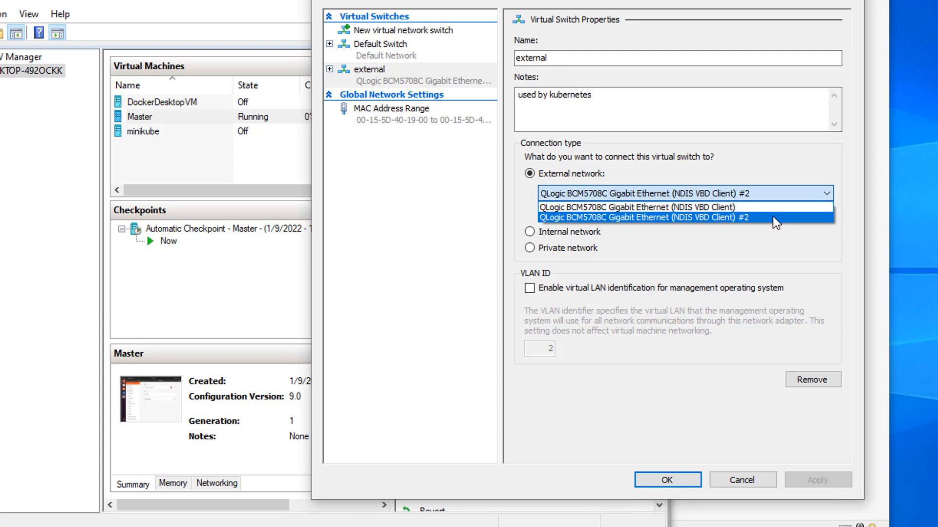
{"action": "left_click", "coordinate": [829, 172]}
{"action": "left_click", "coordinate": [850, 0]}
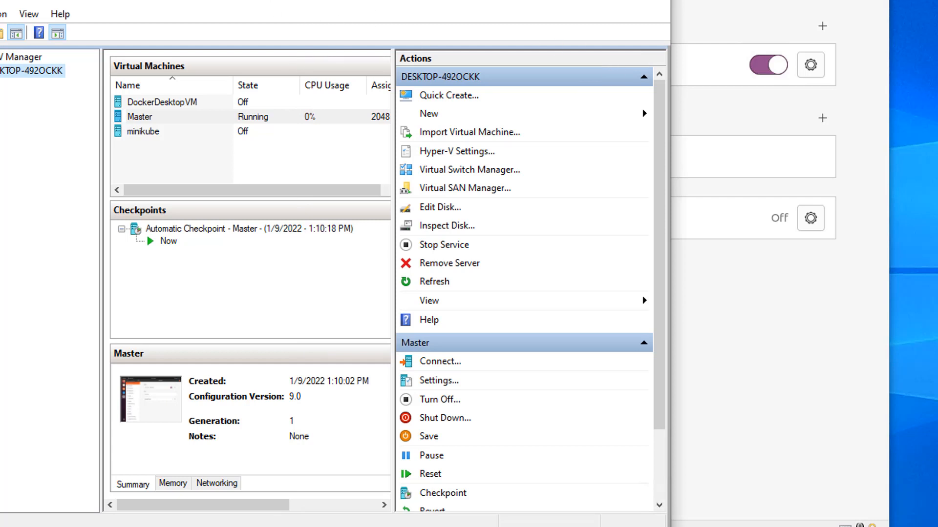
- Return to the Master virtual machine and view the wired connection's IP address, route and DNS details
{"action": "left_click_drag", "start_coordinate": [258, 0], "coordinate": [341, 0]}
{"action": "left_click", "coordinate": [777, 14]}
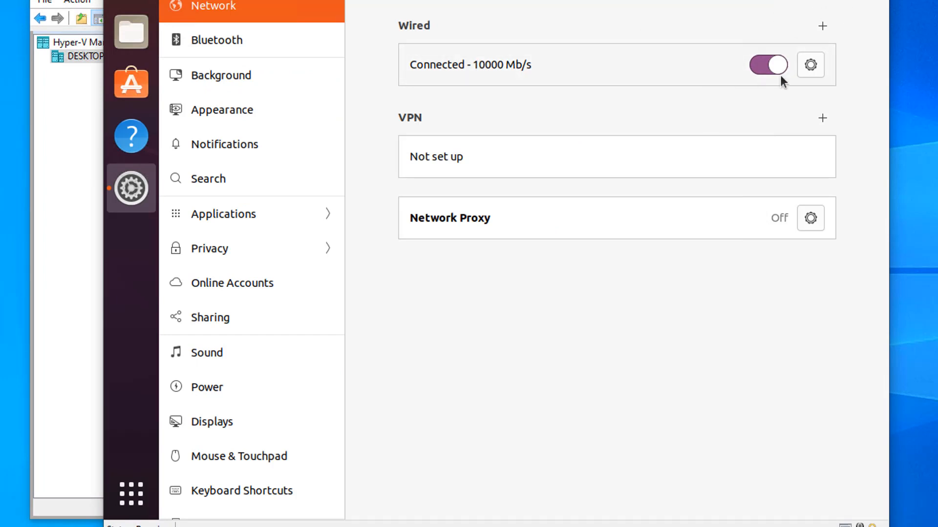
{"action": "left_click", "coordinate": [811, 65]}
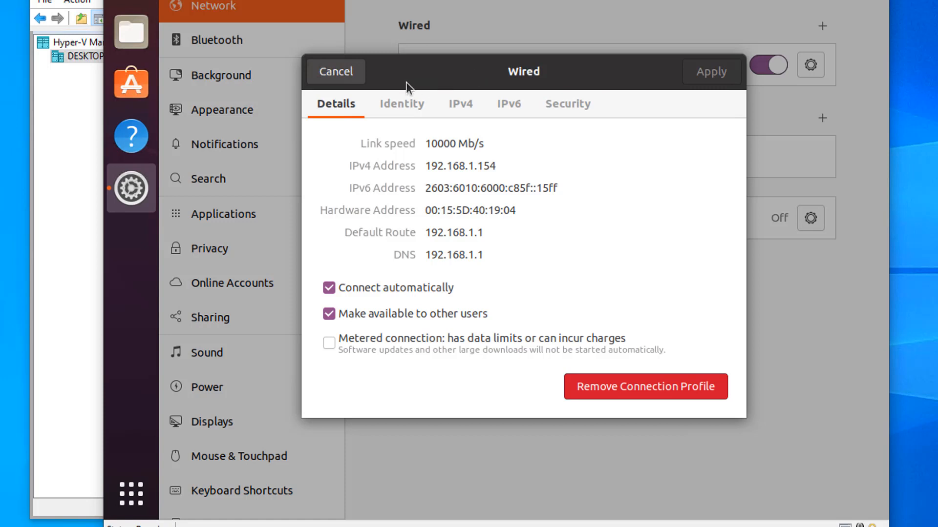
{"action": "left_click", "coordinate": [329, 78]}
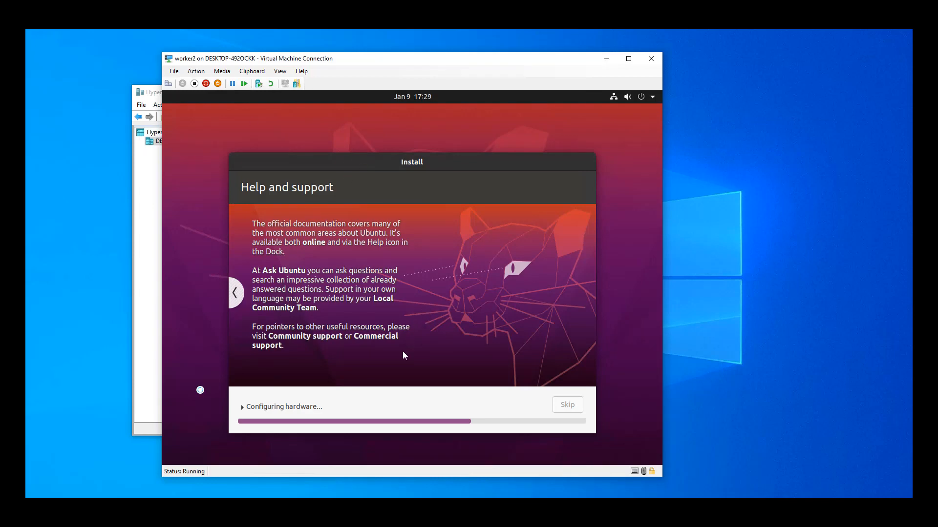
- Check the Master, worker1 and worker2 virtual machines in Hyper-V Manager, and minimize its window
{"action": "left_click", "coordinate": [148, 400]}
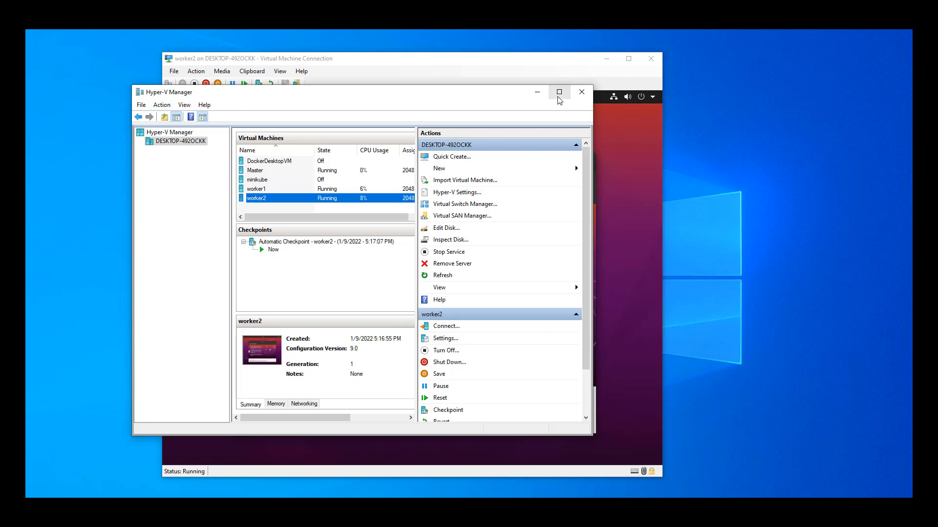
{"action": "left_click", "coordinate": [539, 94]}
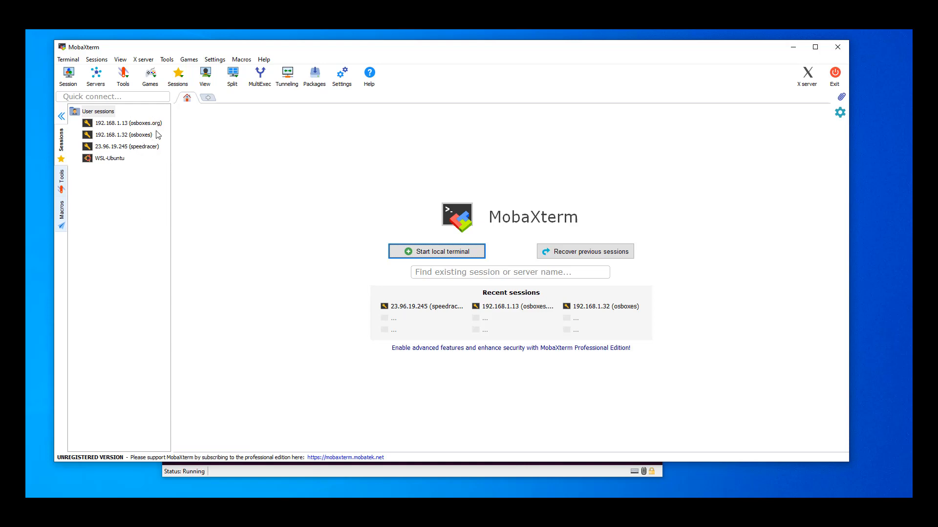
- Edit the saved MobaXterm session 192.168.1.13 (osboxes.org) and set its SSH remote host to 192.168.1.154
{"action": "right_click", "coordinate": [138, 124]}
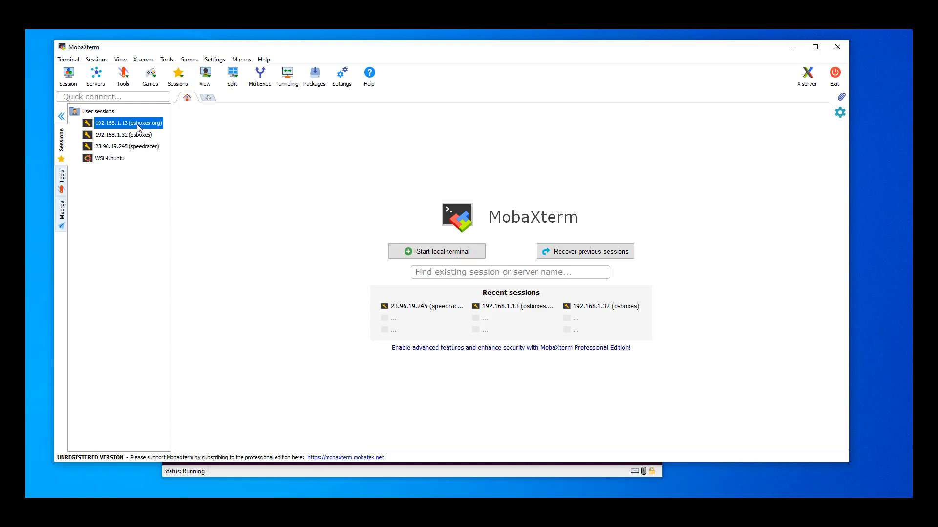
{"action": "left_click", "coordinate": [159, 140]}
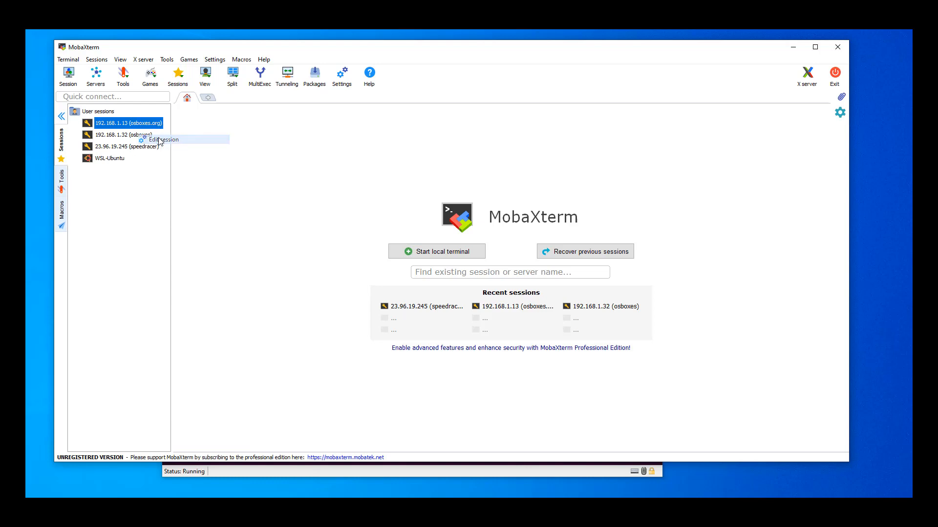
{"action": "left_click", "coordinate": [365, 215]}
{"action": "double_click", "coordinate": [365, 215]}
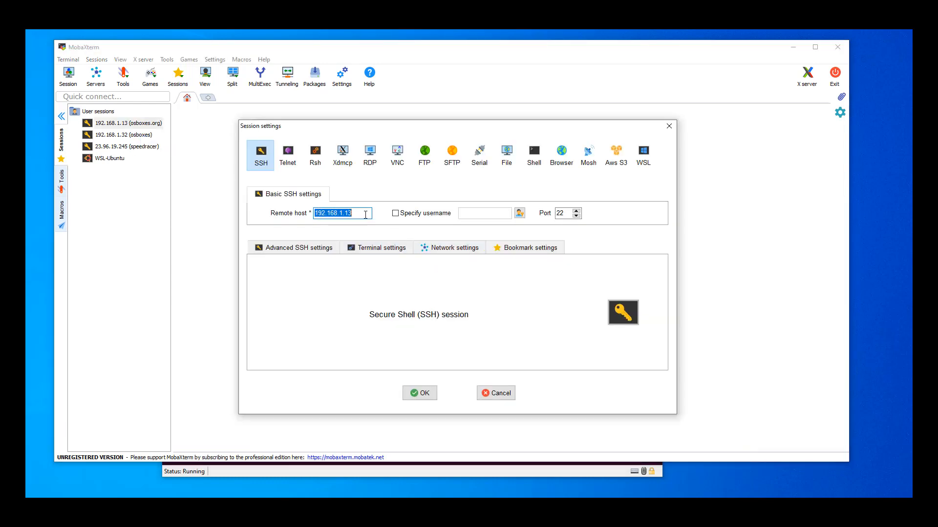
{"action": "type", "text": "192.168.1.154"}
- Enable a specified username for the SSH session, enter the Ubuntu account's username, and save the session settings
{"action": "left_click", "coordinate": [395, 213]}
{"action": "double_click", "coordinate": [489, 215]}
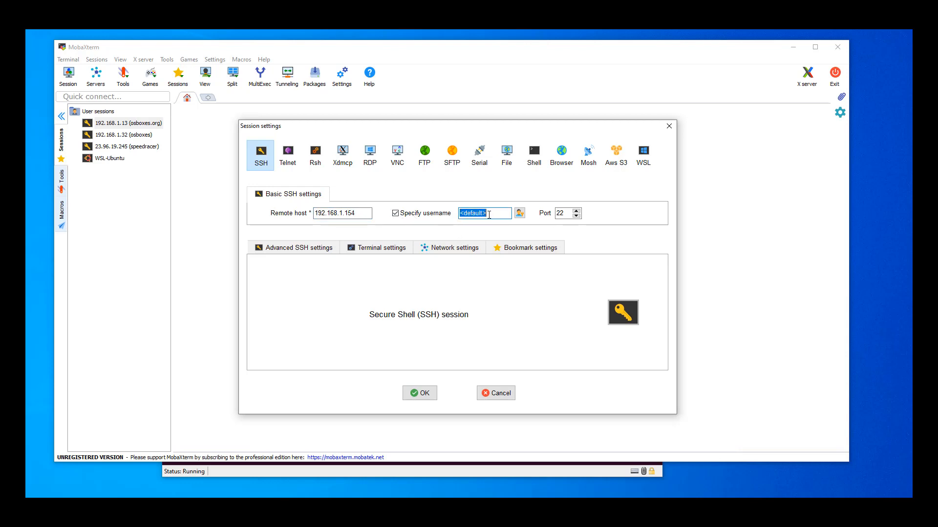
{"action": "type", "text": "dave"}
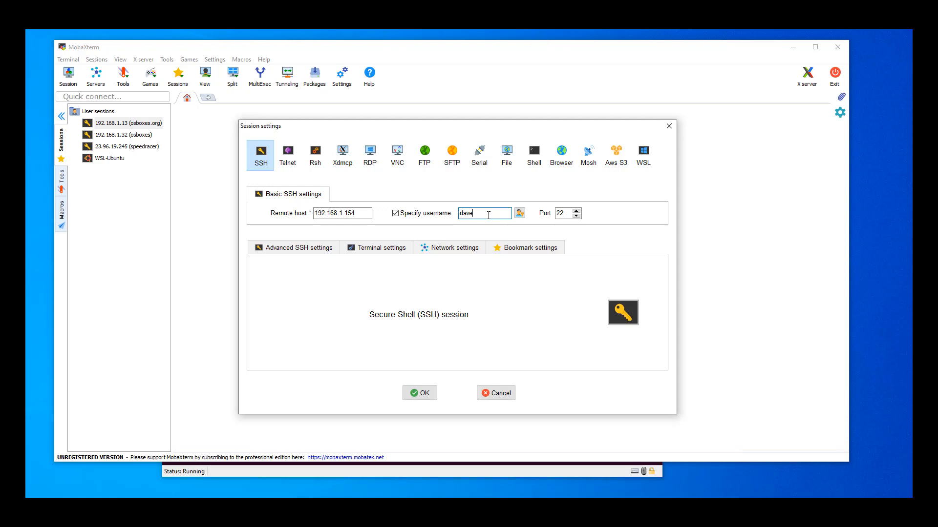
{"action": "left_click", "coordinate": [417, 394]}
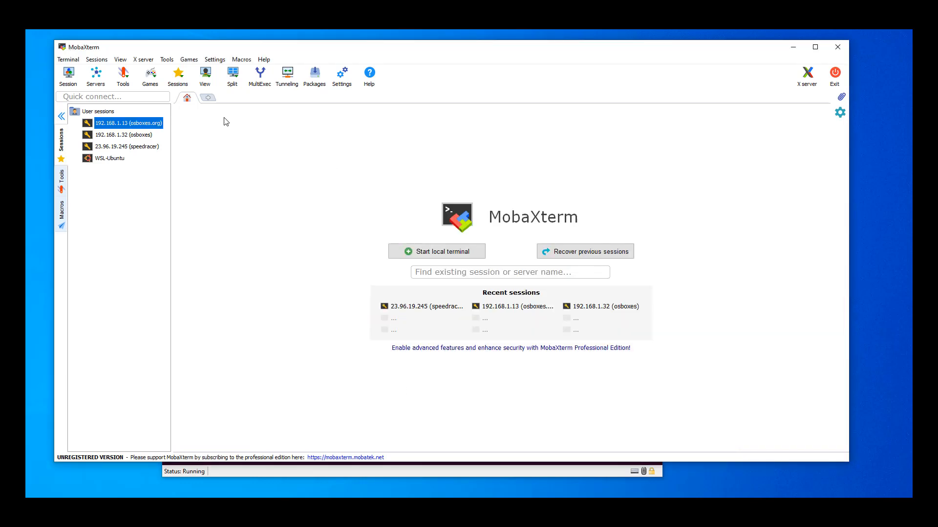
- Rename the saved 192.168.1.13 (osboxes.org) session as master and open its SSH connection
{"action": "right_click", "coordinate": [145, 126]}
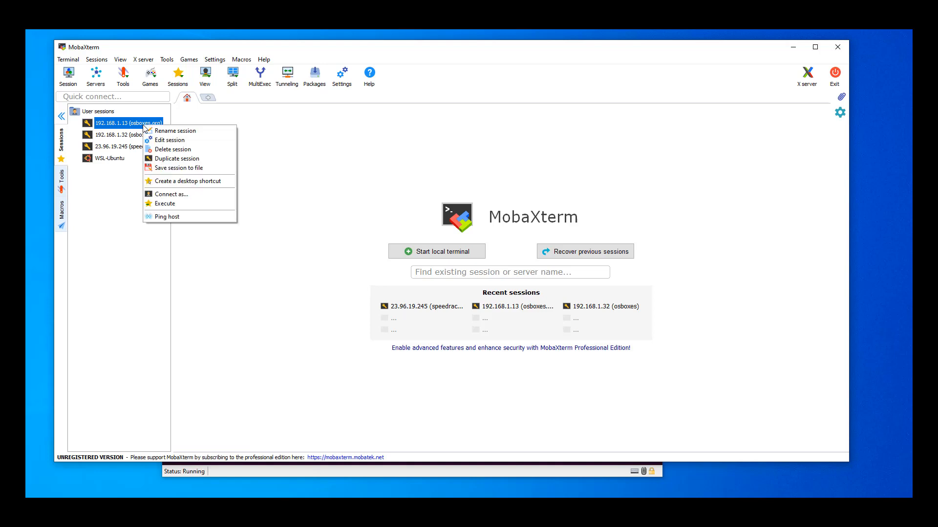
{"action": "left_click", "coordinate": [187, 140]}
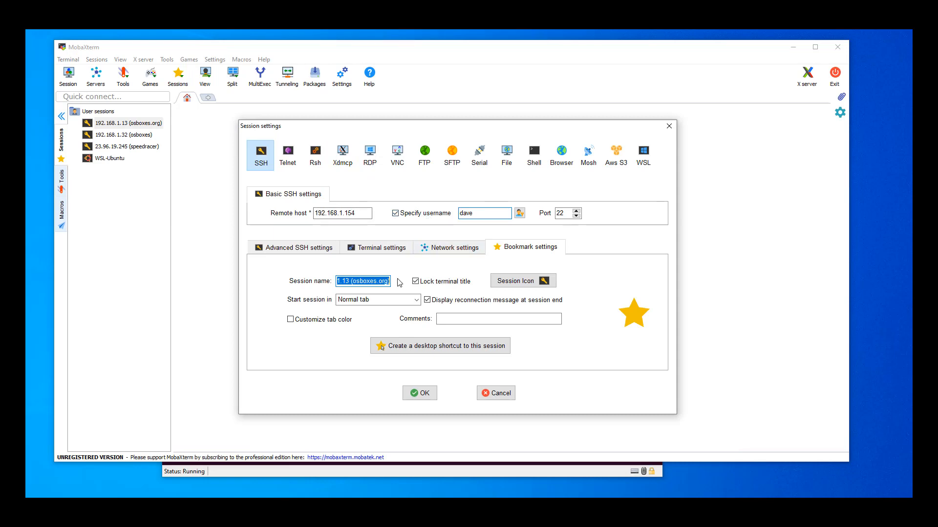
{"action": "type", "text": "master"}
{"action": "left_click", "coordinate": [419, 393]}
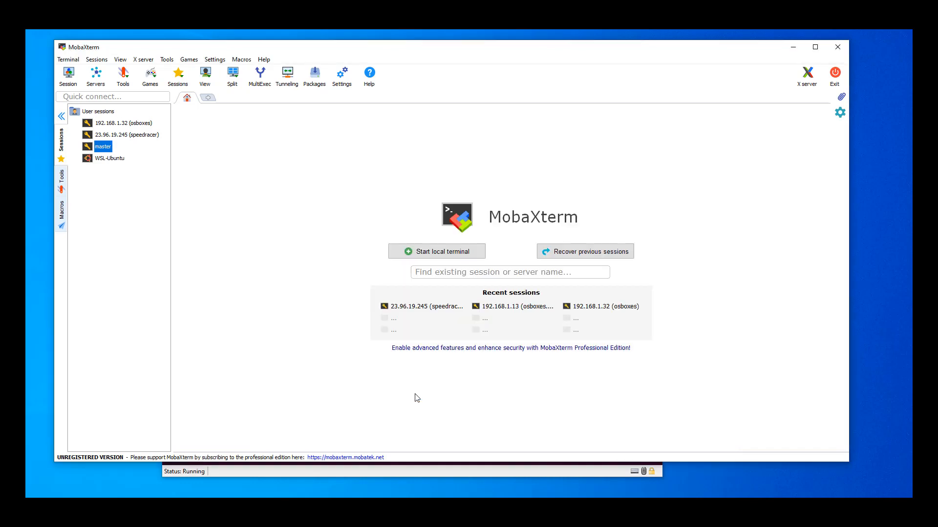
{"action": "right_click", "coordinate": [109, 148]}
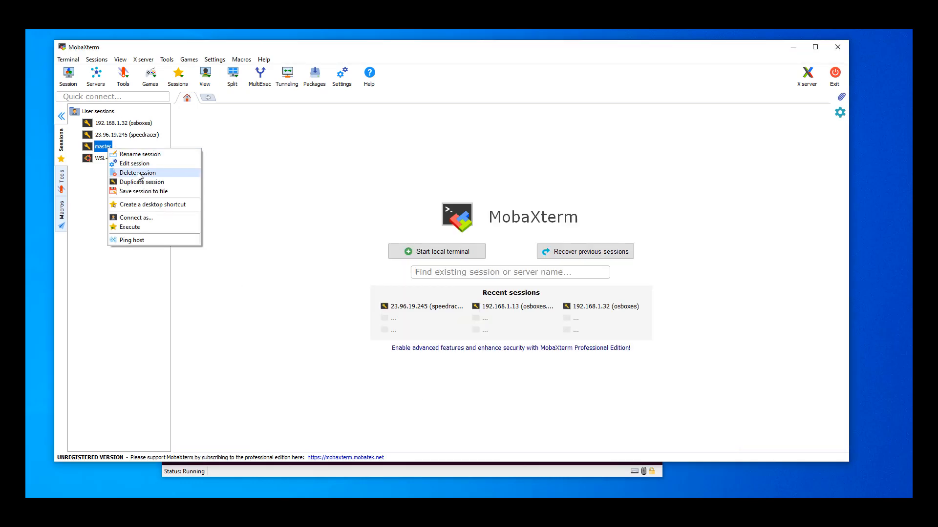
{"action": "double_click", "coordinate": [104, 148]}
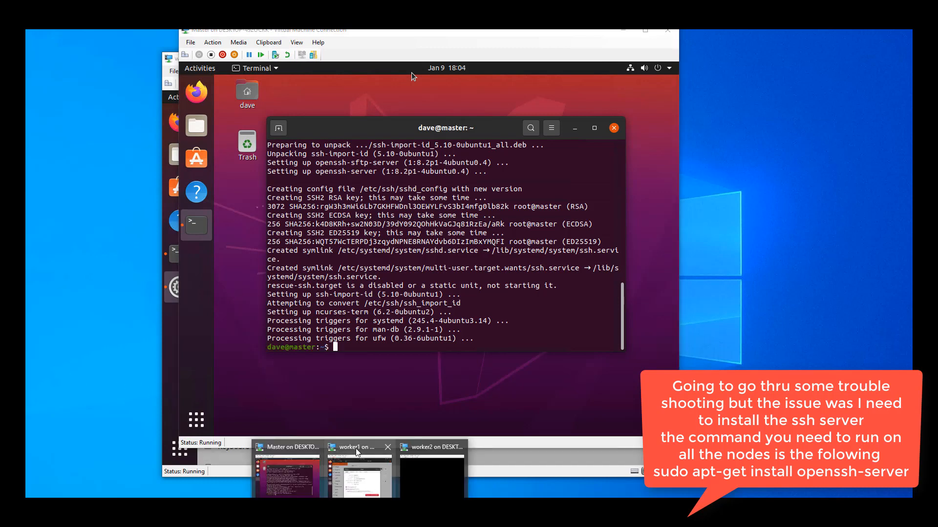
- Open a terminal on the worker1 virtual machine and run sudo apt-get install openssh-server
{"action": "left_click", "coordinate": [355, 447]}
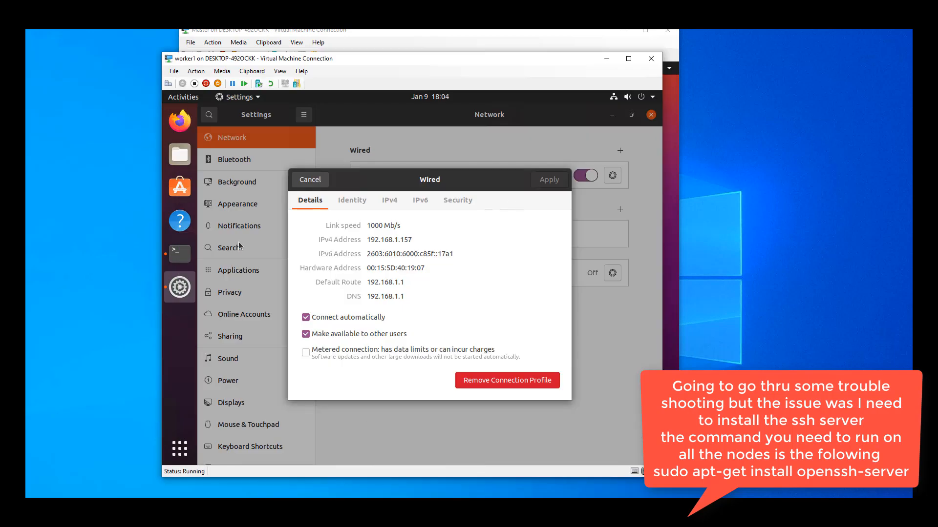
{"action": "left_click", "coordinate": [177, 462]}
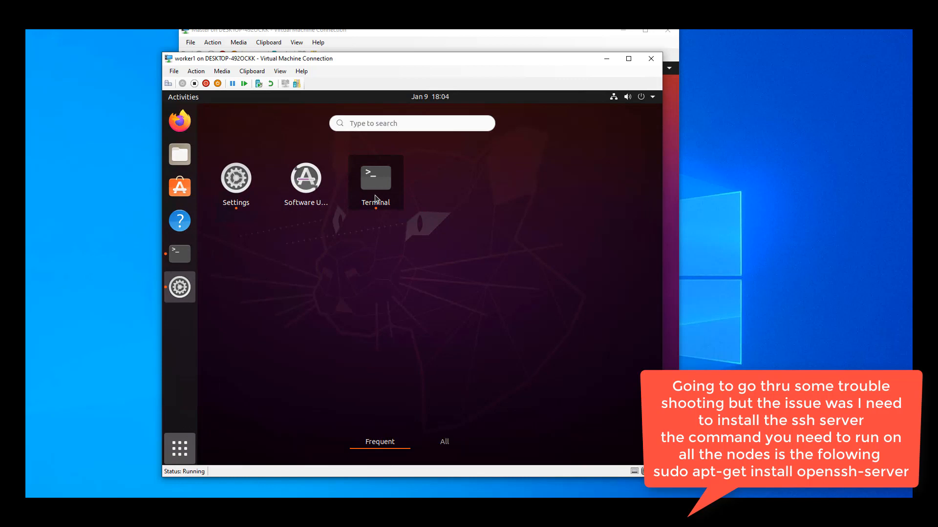
{"action": "left_click", "coordinate": [376, 181]}
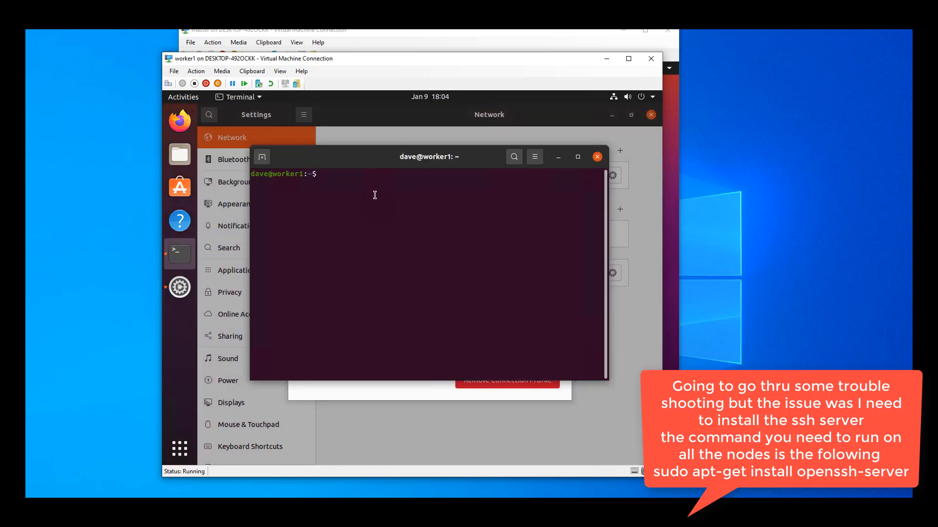
{"action": "type", "text": "sudo apt-get install openssh-server"}
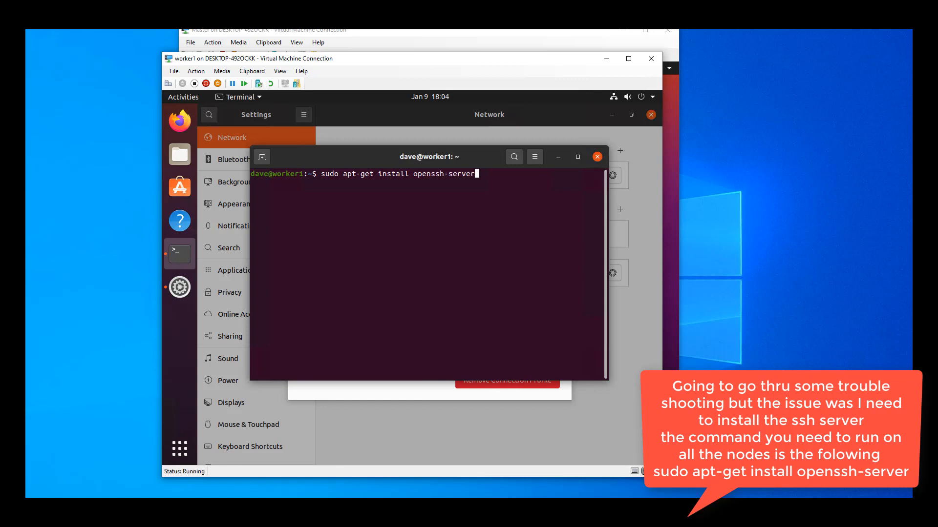
{"action": "key", "text": "Return"}
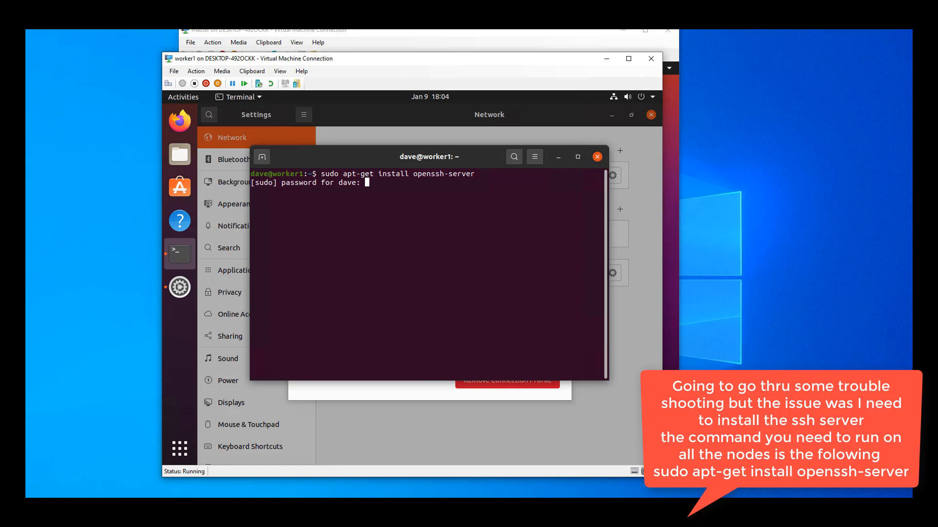
- Enter the sudo password on worker1 and accept the openssh-server package installation
{"action": "key", "text": "Return"}
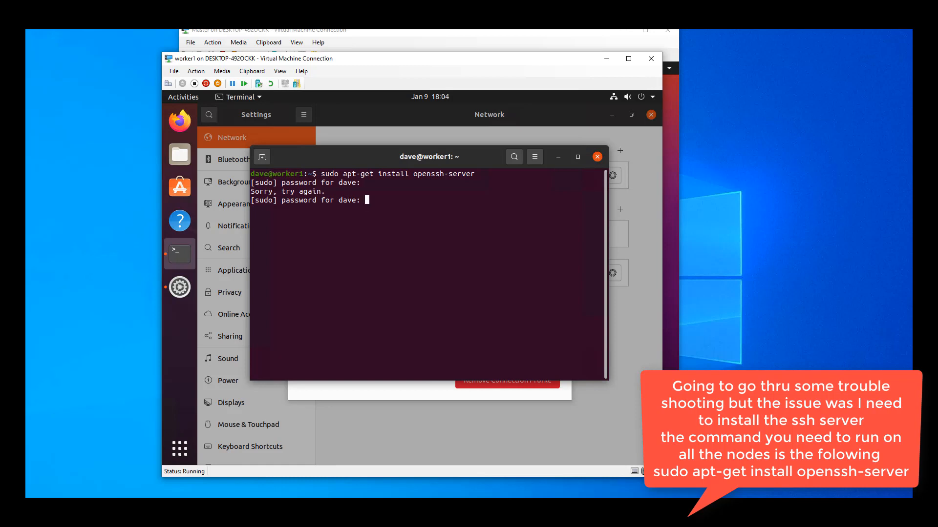
{"action": "key", "text": "Return"}
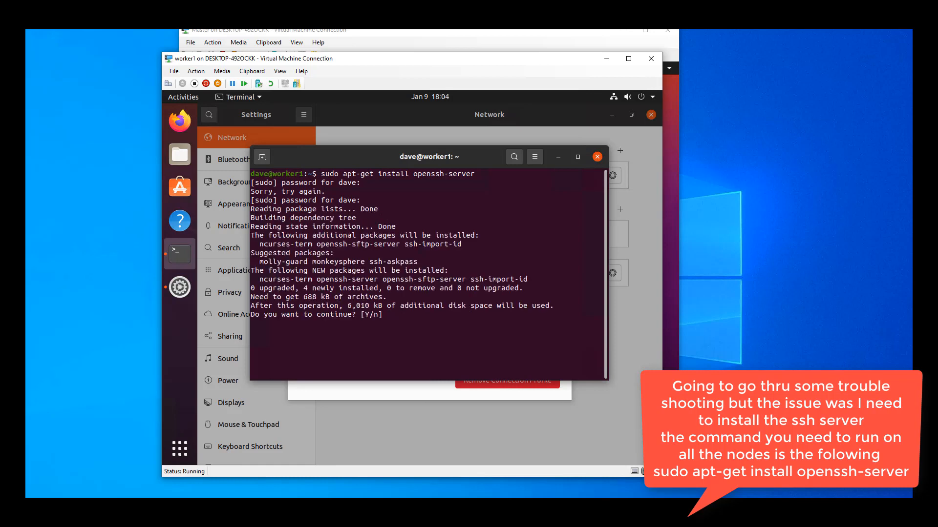
{"action": "type", "text": "Y"}
{"action": "key", "text": "Return"}
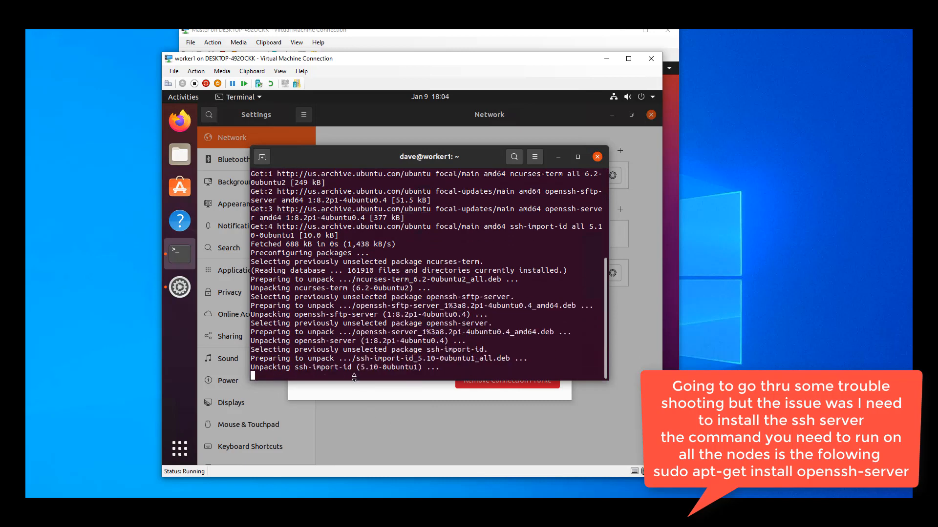
- Switch to the worker2 virtual machine, wake its screen and log in with the Ubuntu account password
{"action": "left_click", "coordinate": [361, 518]}
{"action": "left_click", "coordinate": [425, 484]}
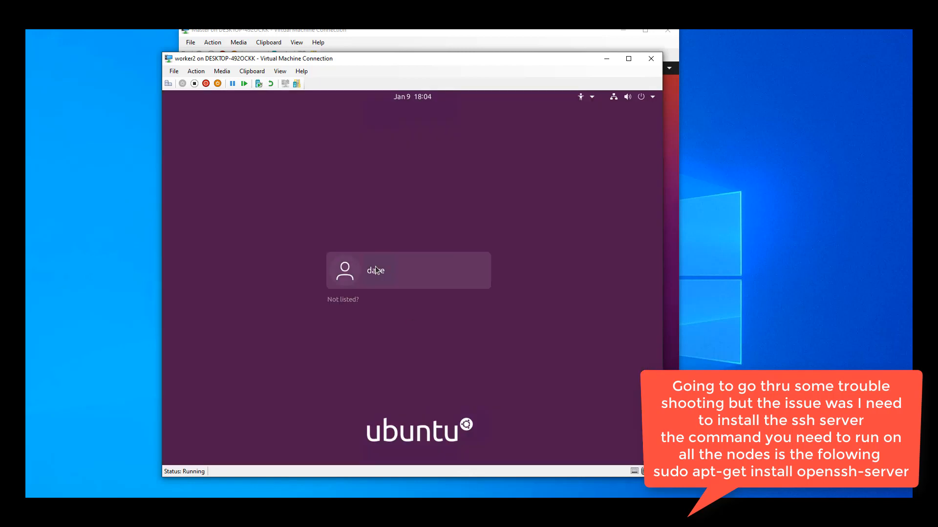
{"action": "left_click", "coordinate": [377, 269]}
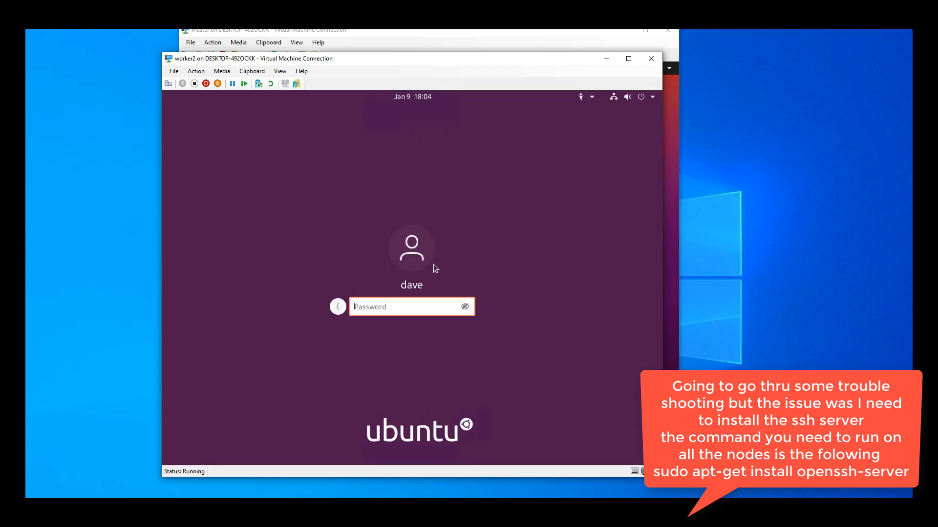
{"action": "type", "text": "************"}
{"action": "key", "text": "Return"}
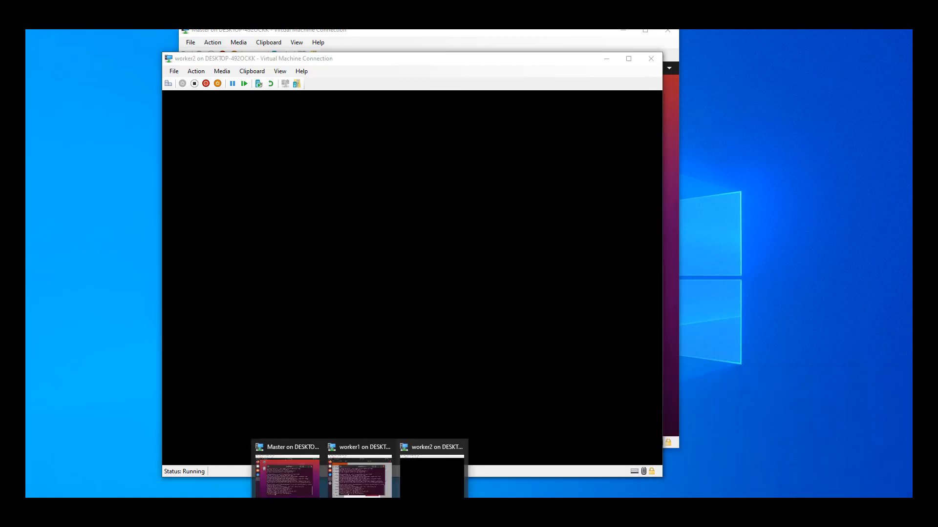
- Bring up the Master virtual machine, switch to MobaXterm, and close the stopped 192.168.1.32 (osboxes) and master session tabs
{"action": "left_click", "coordinate": [294, 452]}
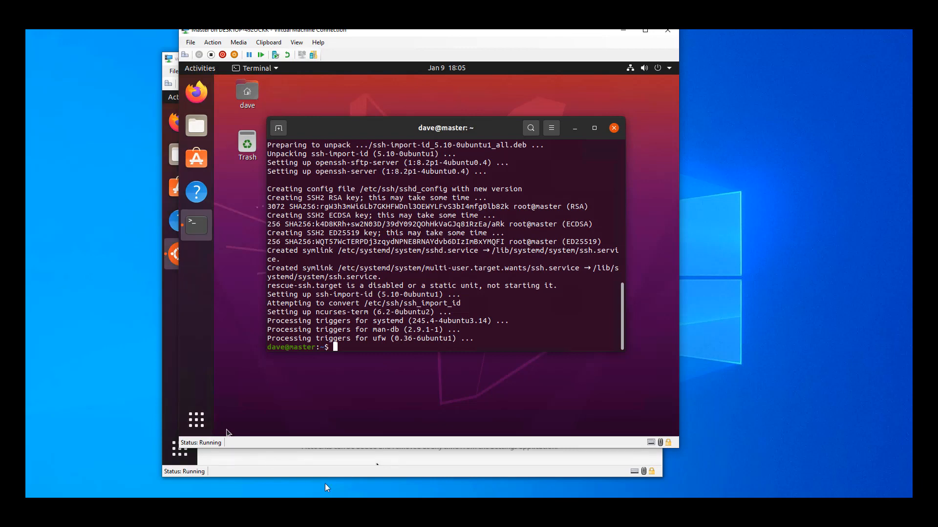
{"action": "left_click", "coordinate": [324, 507]}
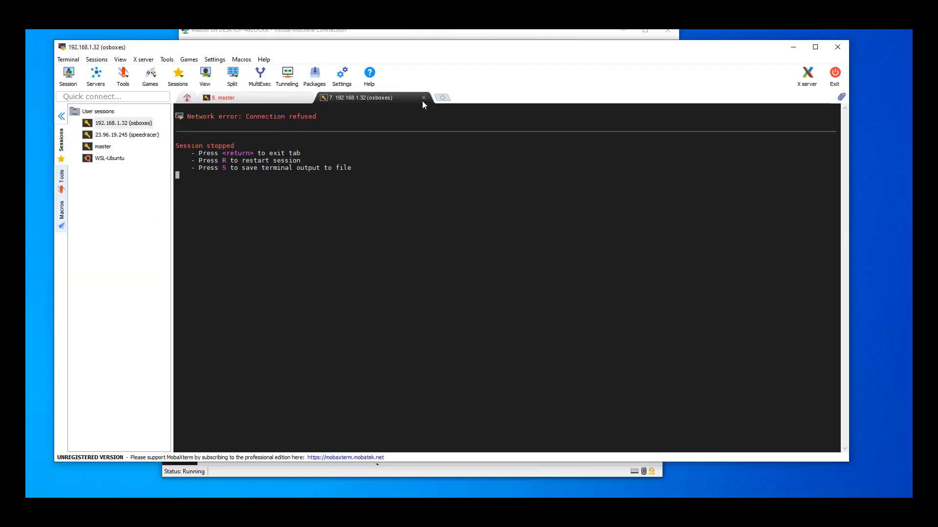
{"action": "left_click", "coordinate": [422, 99]}
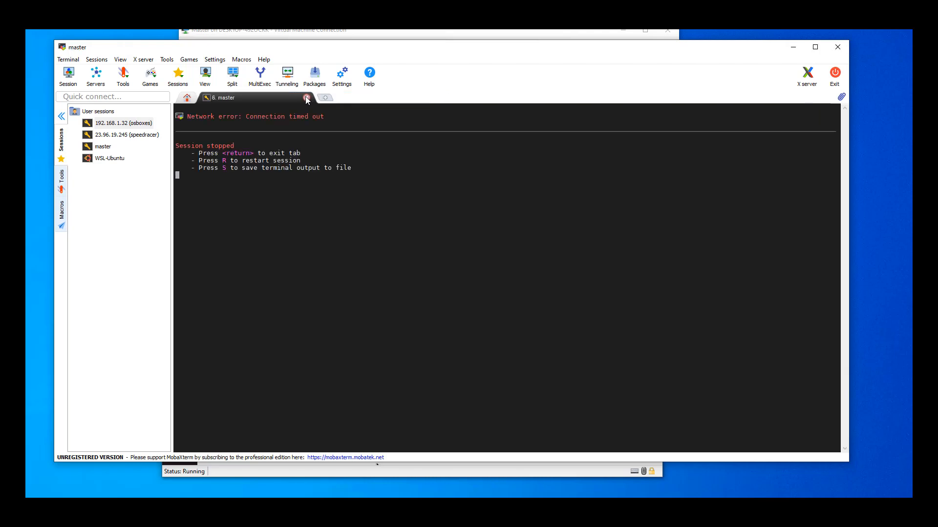
{"action": "left_click", "coordinate": [306, 98]}
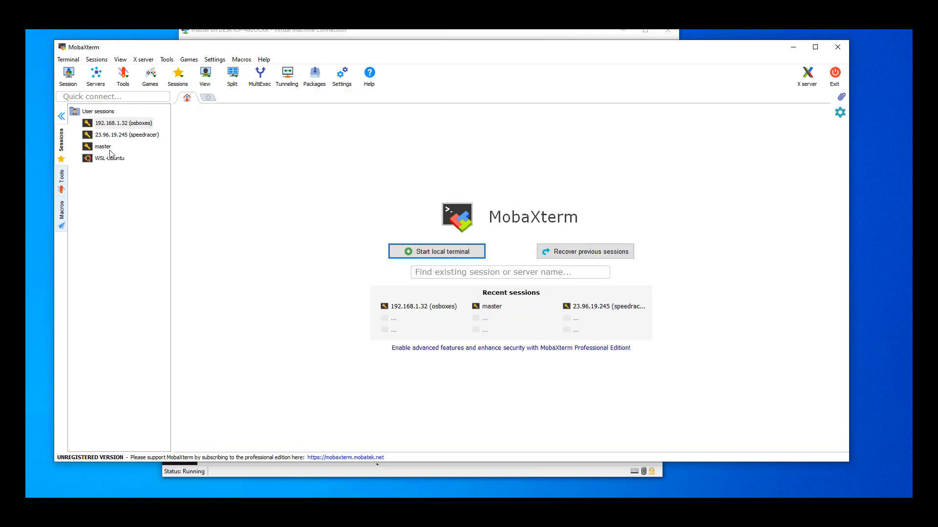
- Edit the saved master session to use remote host 192.168.1.154, and close its still-running connection tab
{"action": "left_click", "coordinate": [108, 149]}
{"action": "double_click", "coordinate": [108, 149]}
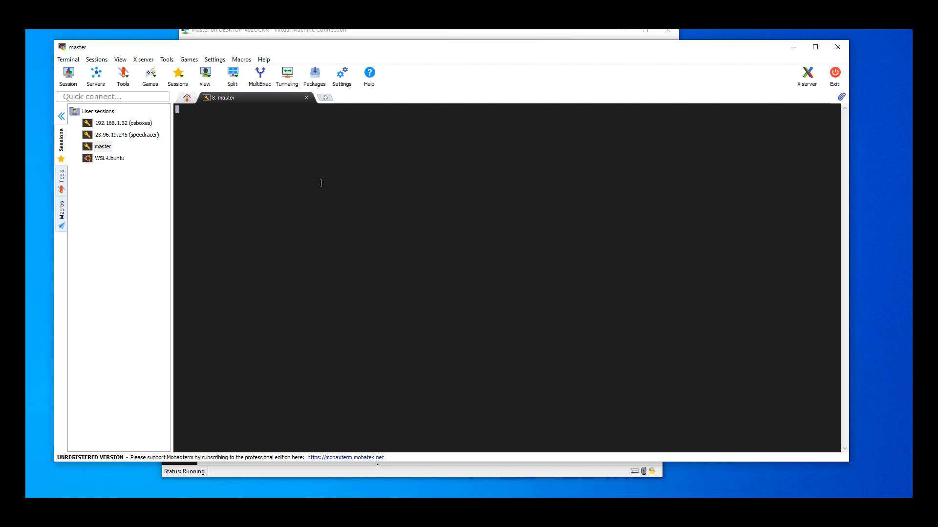
{"action": "right_click", "coordinate": [106, 146]}
{"action": "left_click", "coordinate": [136, 162]}
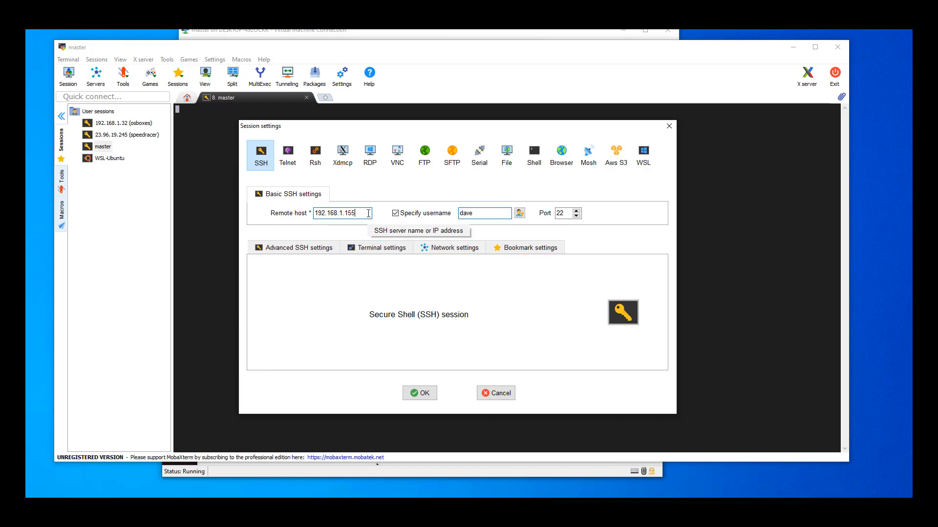
{"action": "left_click", "coordinate": [423, 393]}
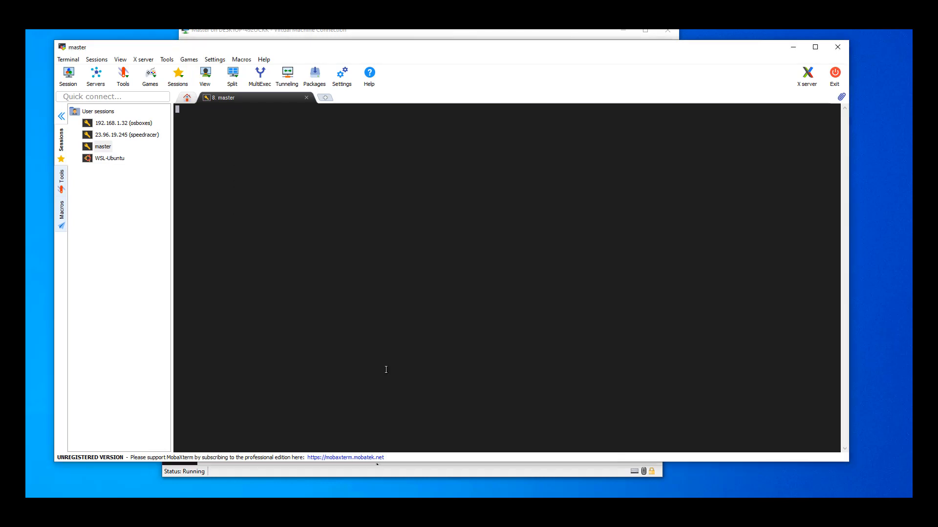
{"action": "left_click", "coordinate": [307, 98]}
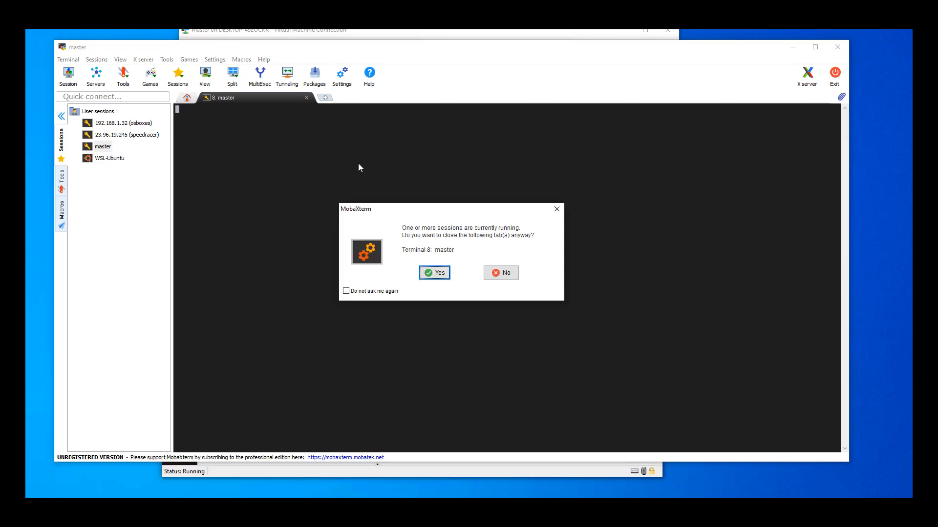
{"action": "left_click", "coordinate": [433, 275]}
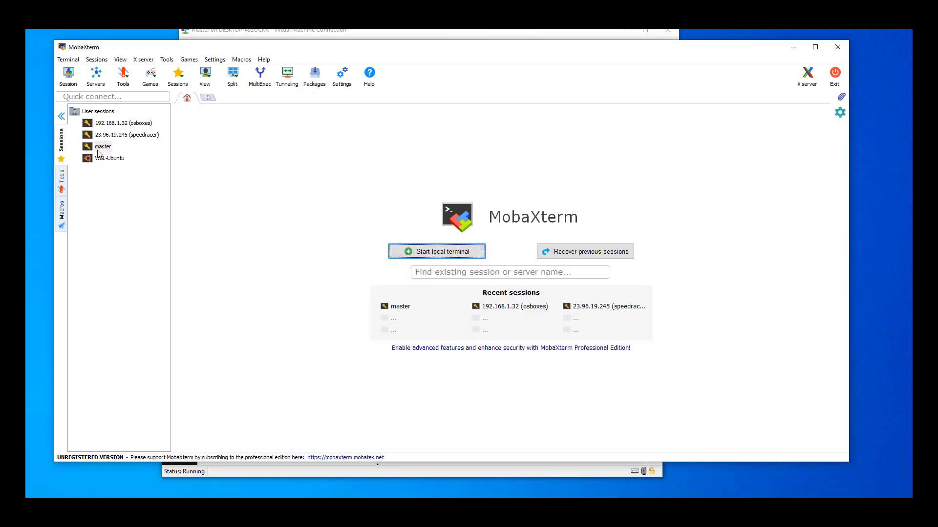
- Connect to the master session, enter the account password, and save the password in MobaXterm
{"action": "double_click", "coordinate": [102, 147]}
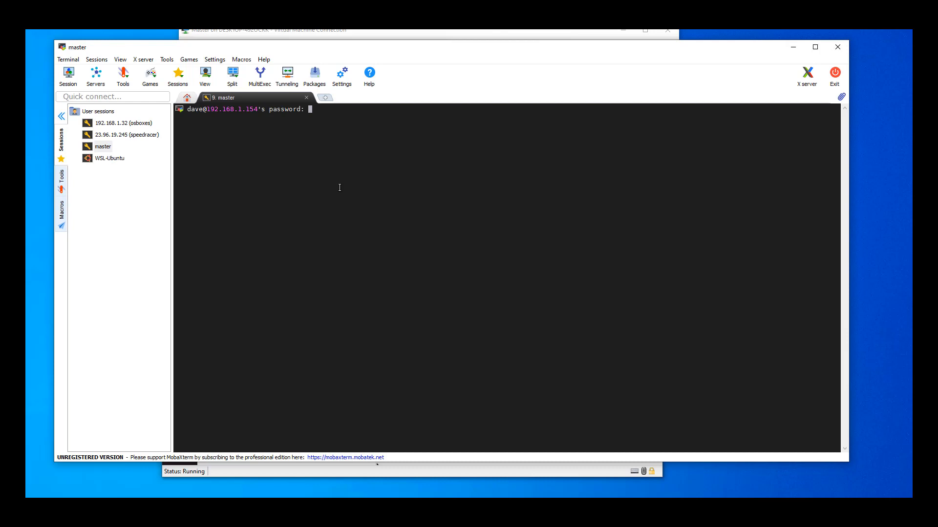
{"action": "key", "text": "Return"}
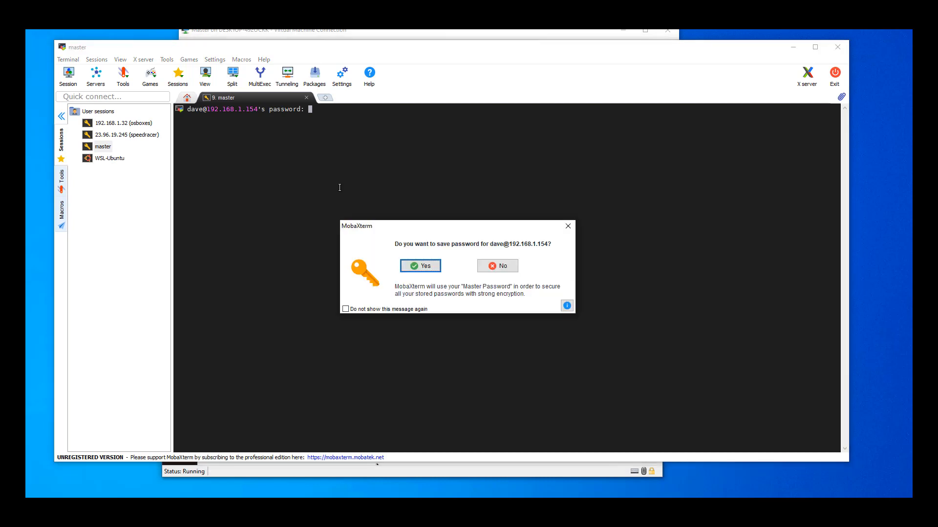
{"action": "left_click", "coordinate": [414, 267]}
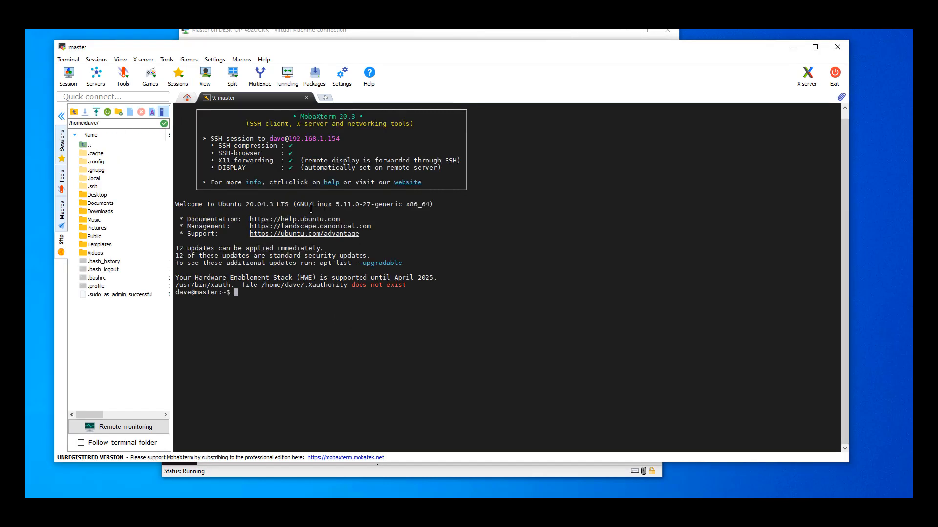
- Return to the saved sessions list and check the SSH settings of the 192.168.1.32 (osboxes) session
{"action": "left_click", "coordinate": [61, 141]}
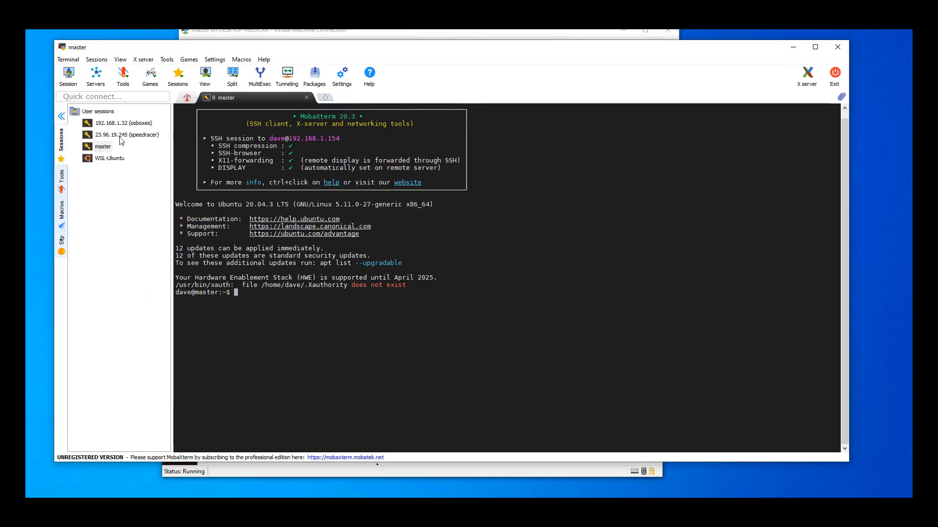
{"action": "right_click", "coordinate": [140, 124]}
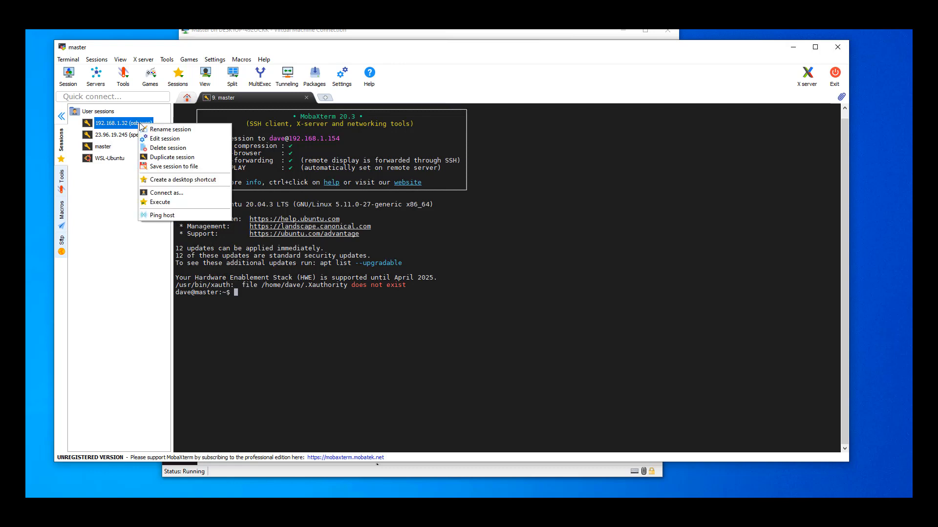
{"action": "left_click", "coordinate": [164, 138]}
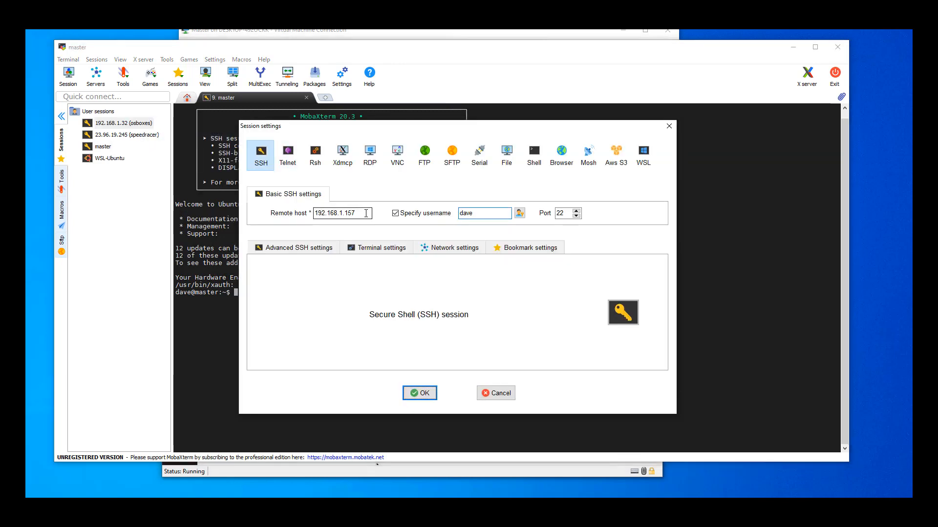
{"action": "left_click", "coordinate": [494, 395]}
- Rename the saved 192.168.1.32 (osboxes) session as worker1
{"action": "right_click", "coordinate": [127, 129]}
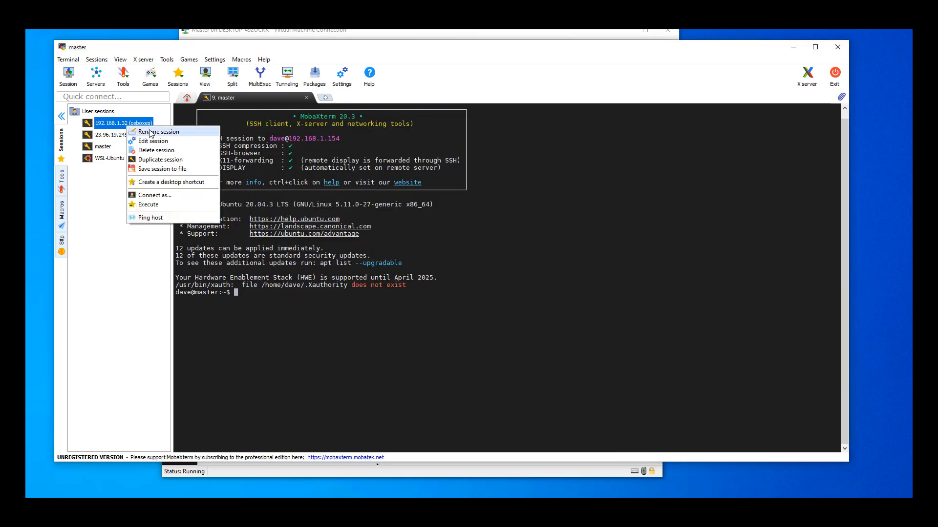
{"action": "left_click", "coordinate": [151, 138]}
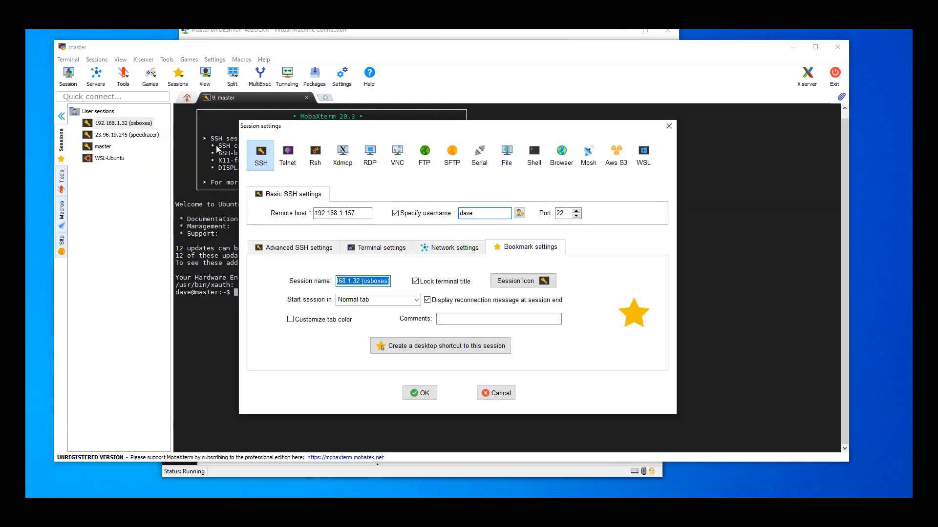
{"action": "type", "text": "worker1"}
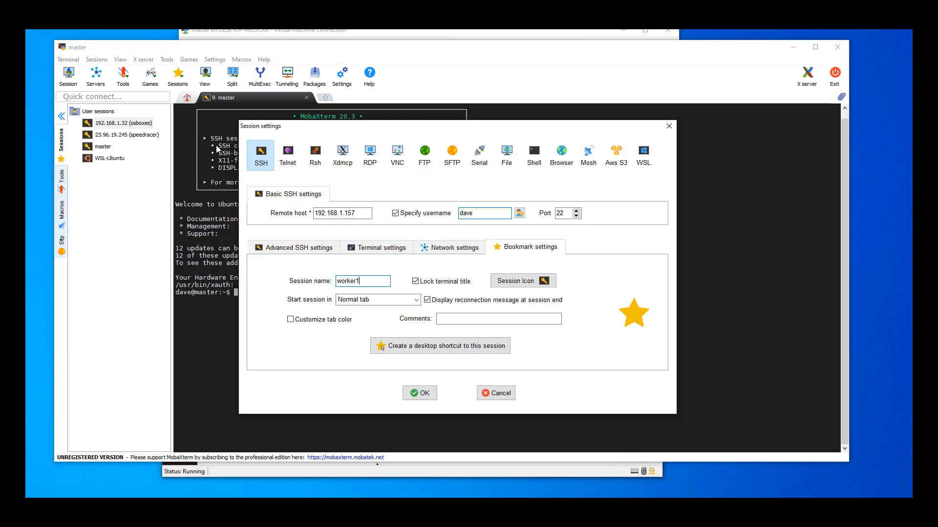
{"action": "left_click", "coordinate": [420, 393]}
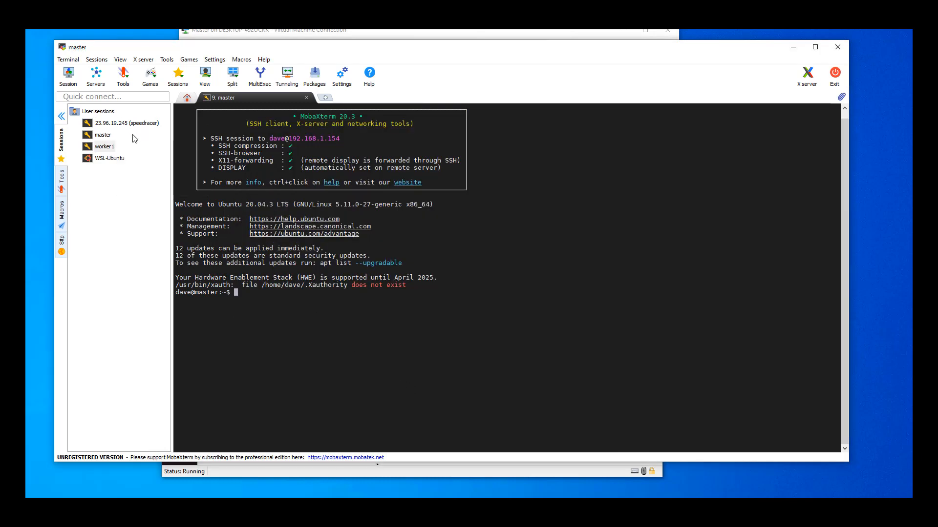
- Connect to the saved worker1 session, enter the account password, and save the password in MobaXterm
{"action": "double_click", "coordinate": [111, 148]}
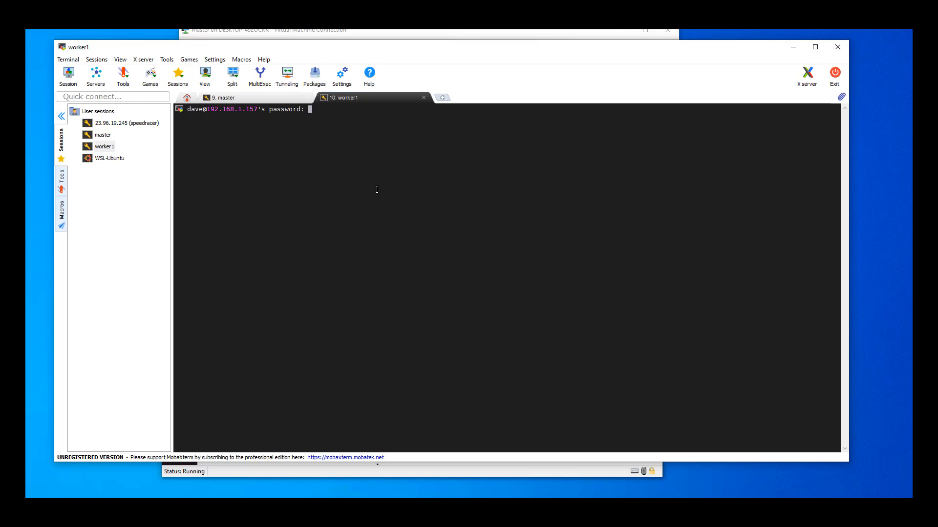
{"action": "key", "text": "Return"}
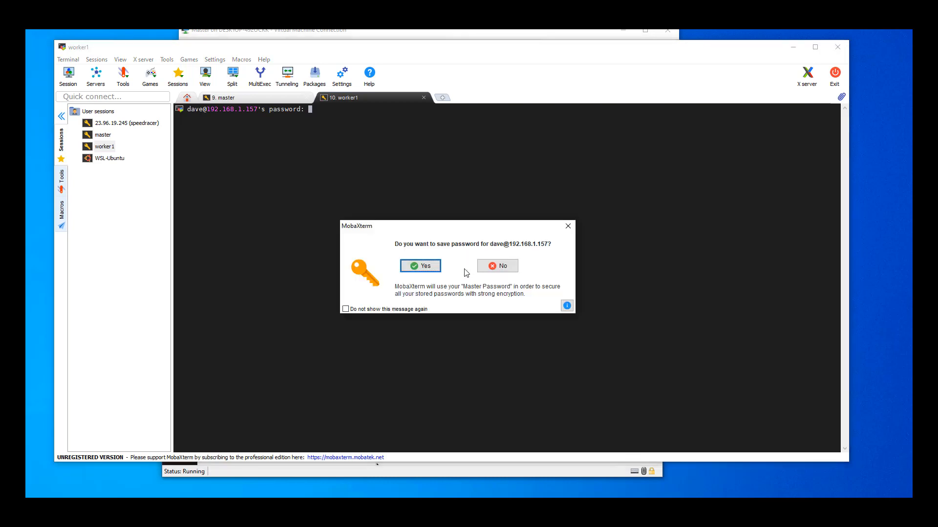
{"action": "left_click", "coordinate": [427, 266]}
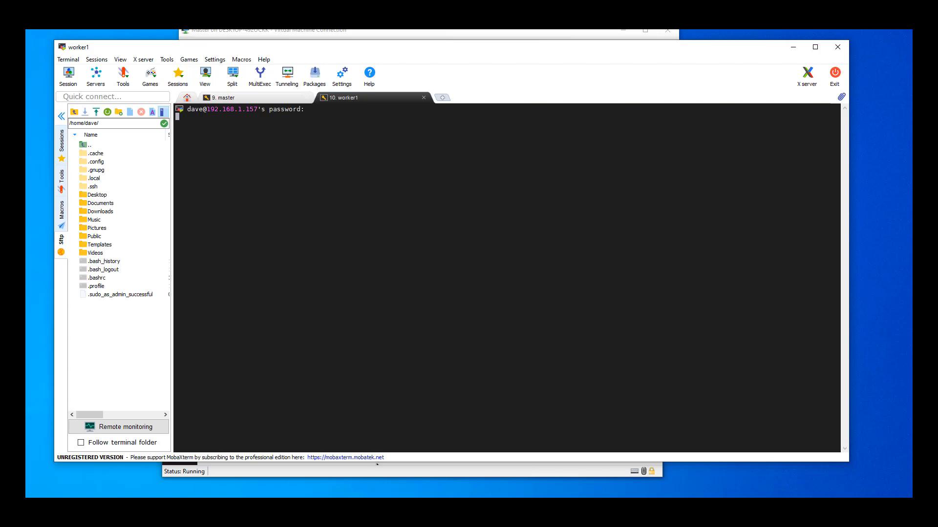
- Switch to the worker2 virtual machine and complete Ubuntu's welcome setup, skipping online accounts and declining to send system info
{"action": "left_click", "coordinate": [359, 517]}
{"action": "left_click", "coordinate": [360, 517]}
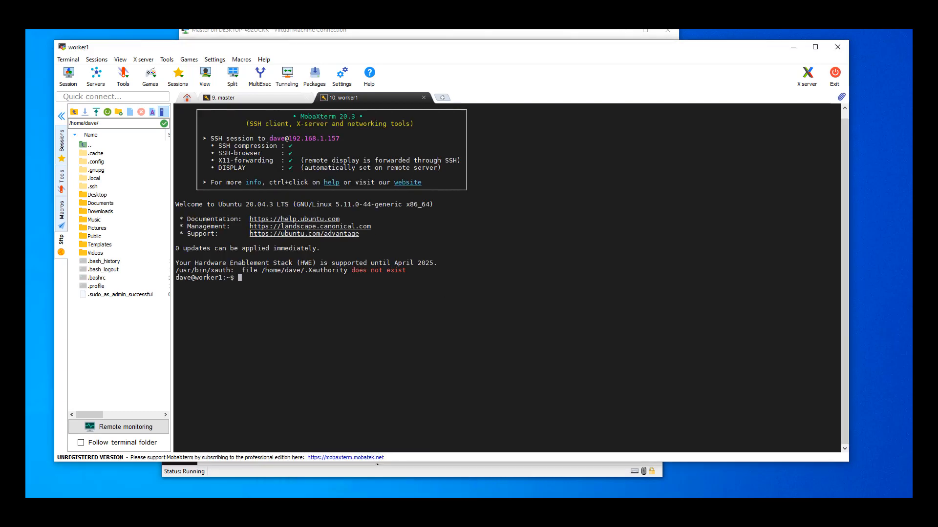
{"action": "mouse_move", "coordinate": [360, 517]}
{"action": "left_click", "coordinate": [442, 470]}
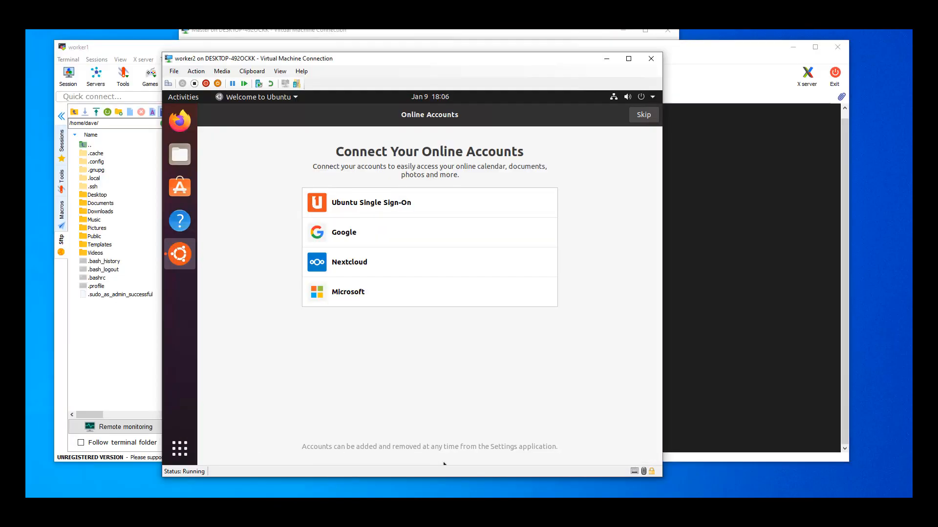
{"action": "left_click", "coordinate": [656, 119]}
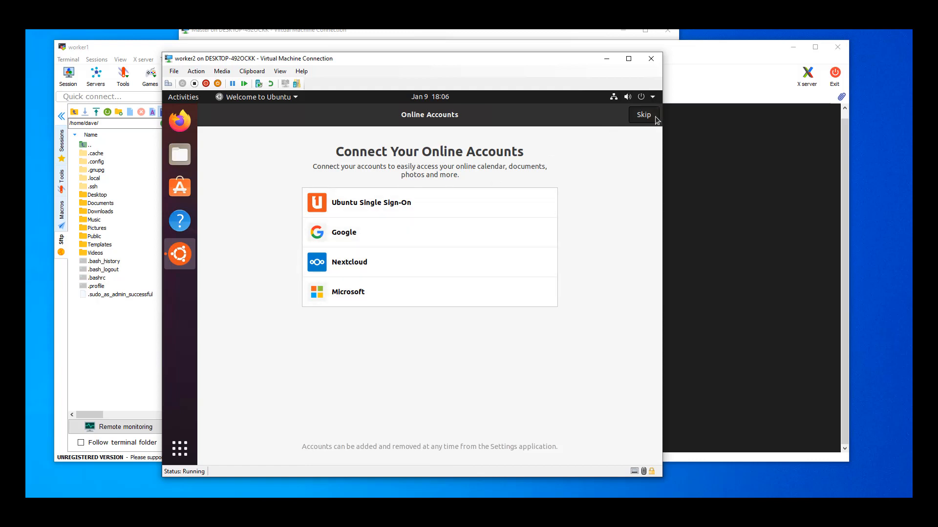
{"action": "left_click", "coordinate": [641, 120]}
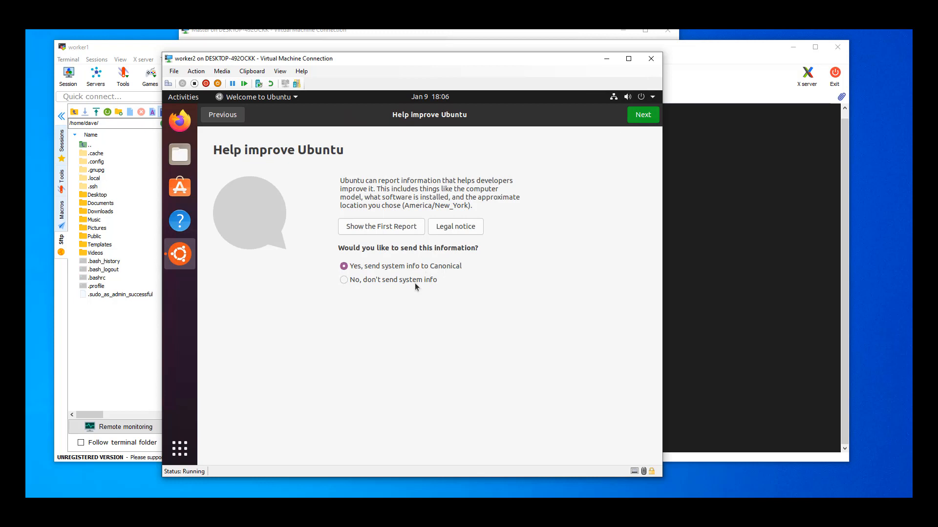
{"action": "left_click", "coordinate": [408, 283]}
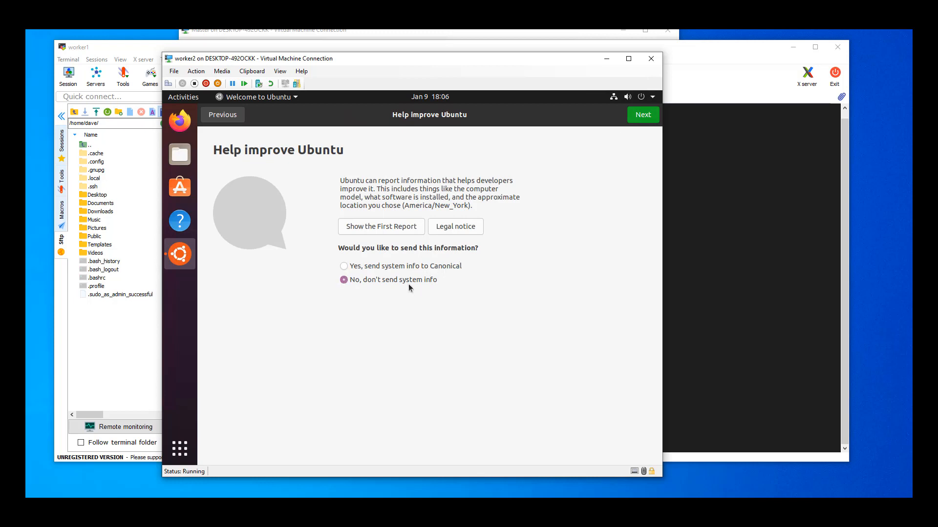
{"action": "left_click", "coordinate": [632, 120]}
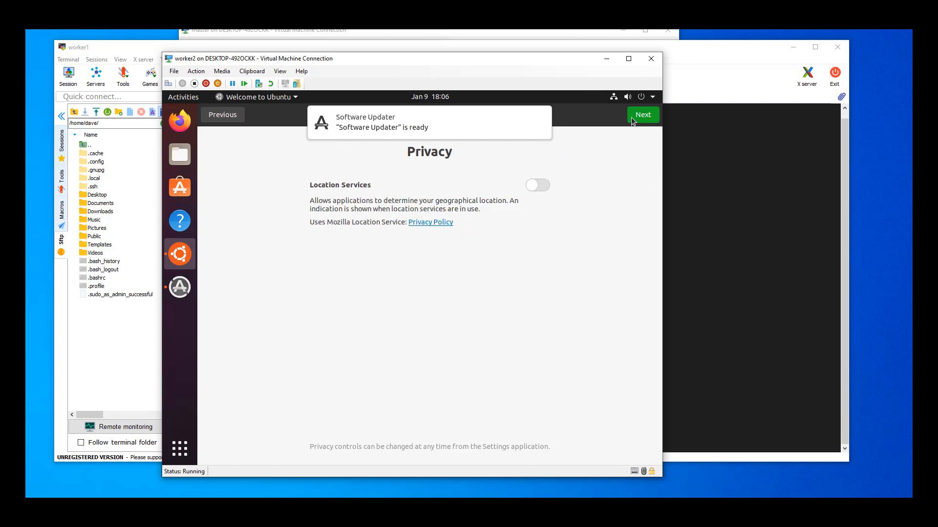
{"action": "left_click", "coordinate": [637, 119]}
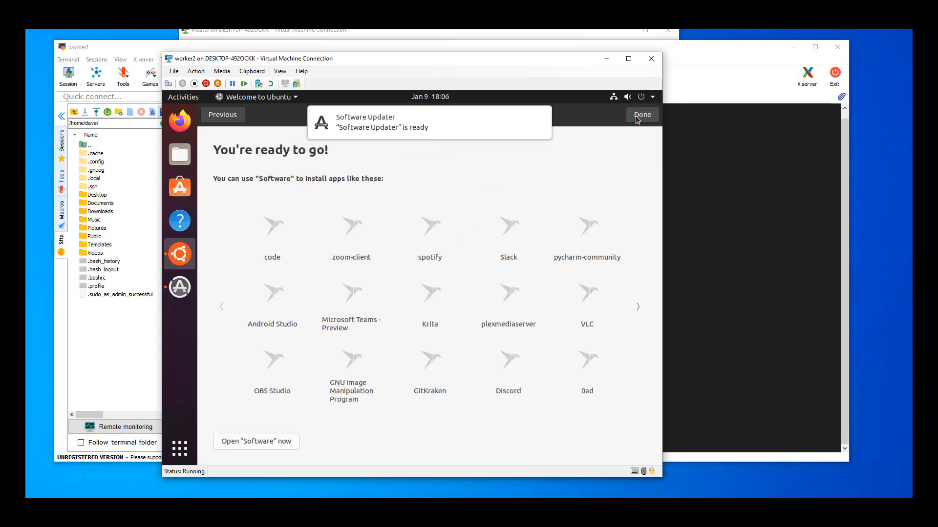
{"action": "left_click", "coordinate": [641, 116]}
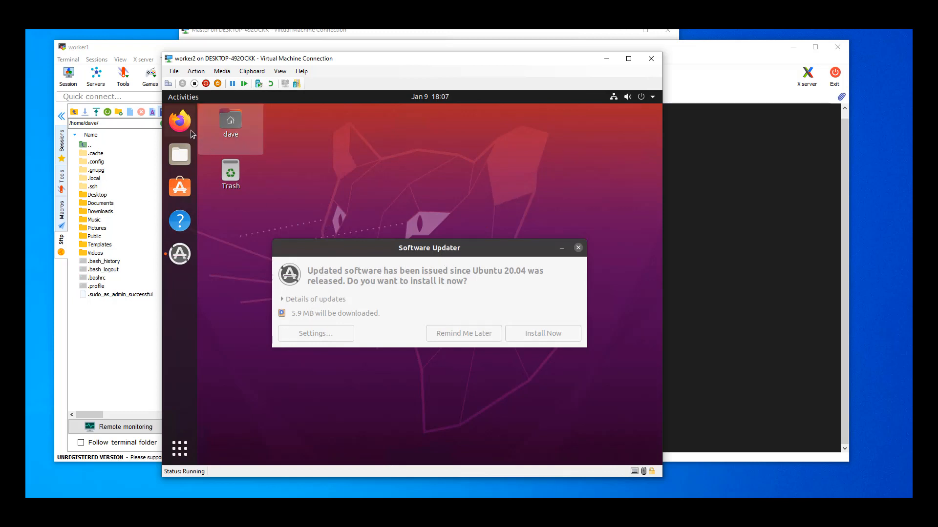
- Postpone the offered software updates on worker2 and open a Terminal by searching the applications for "term"
{"action": "left_click", "coordinate": [455, 336]}
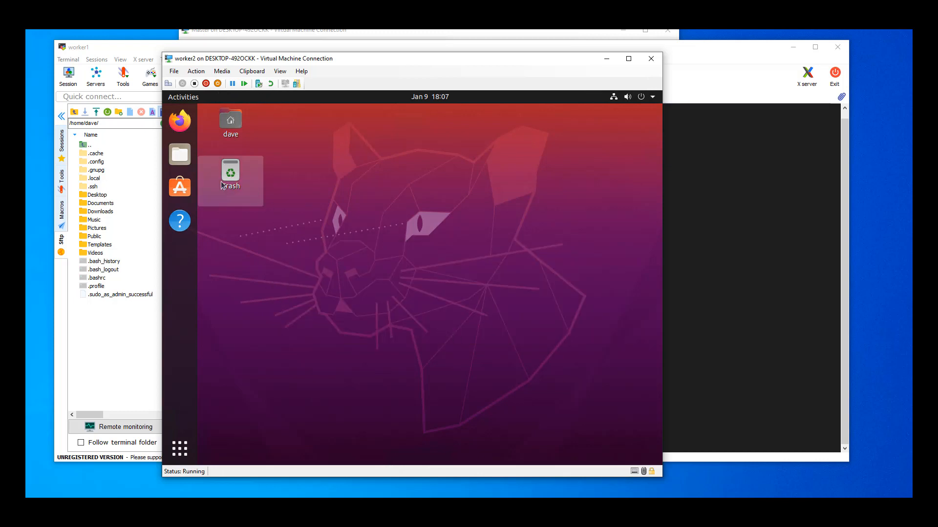
{"action": "left_click", "coordinate": [178, 447]}
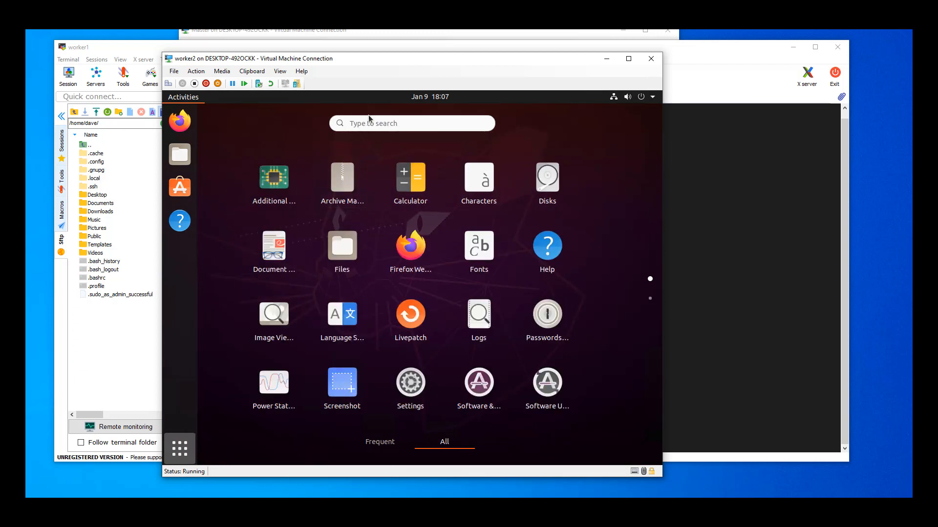
{"action": "left_click", "coordinate": [371, 122]}
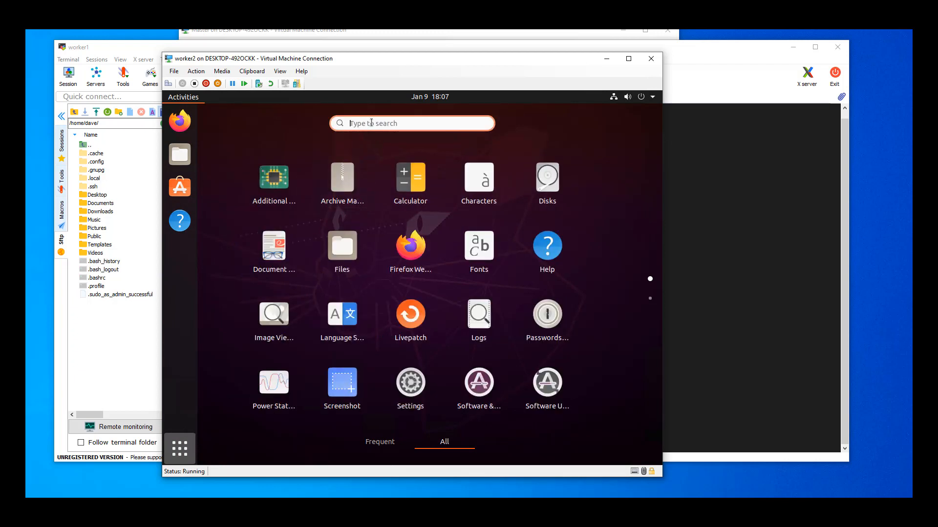
{"action": "type", "text": "term"}
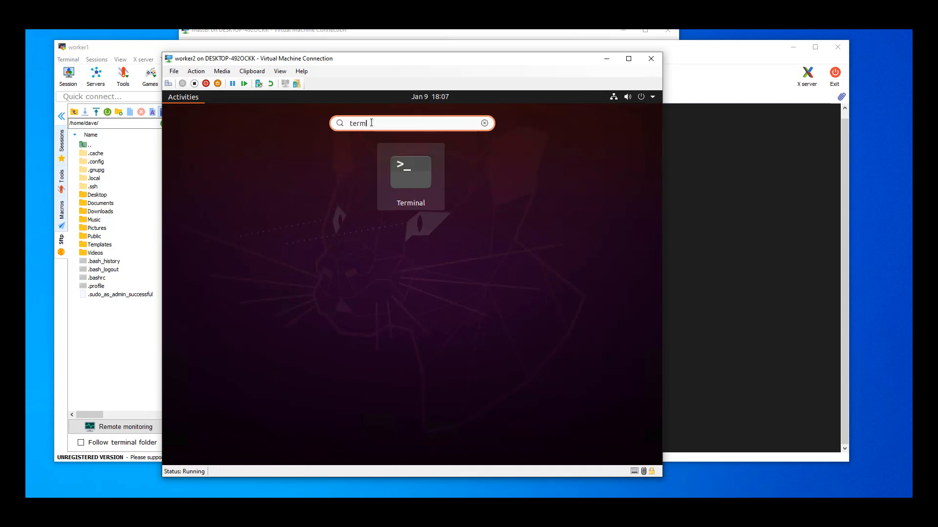
{"action": "left_click", "coordinate": [403, 178]}
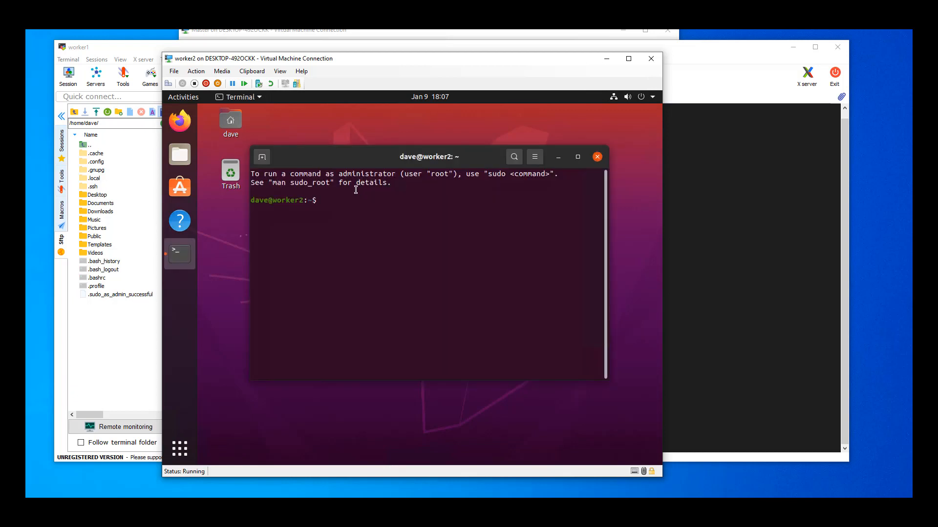
- Run sudo apt-get install openssh-server in the worker2 terminal
{"action": "type", "text": "difp"}
{"action": "key", "text": "BackSpace"}
{"action": "key", "text": "BackSpace"}
{"action": "key", "text": "BackSpace"}
{"action": "key", "text": "BackSpace"}
{"action": "key", "text": "BackSpace"}
{"action": "type", "text": "sudo"}
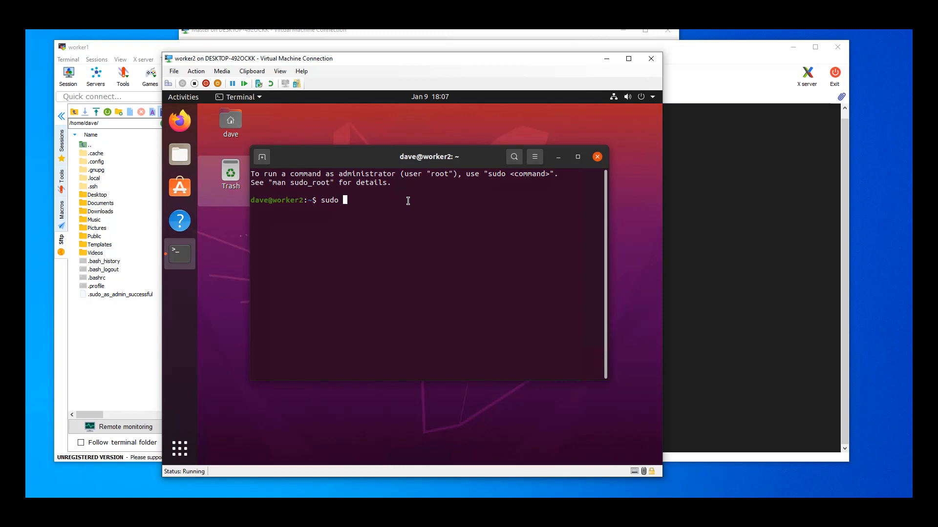
{"action": "type", "text": "apt-getins"}
{"action": "key", "text": "BackSpace"}
{"action": "key", "text": "BackSpace"}
{"action": "key", "text": "BackSpace"}
{"action": "type", "text": "install openssh-server"}
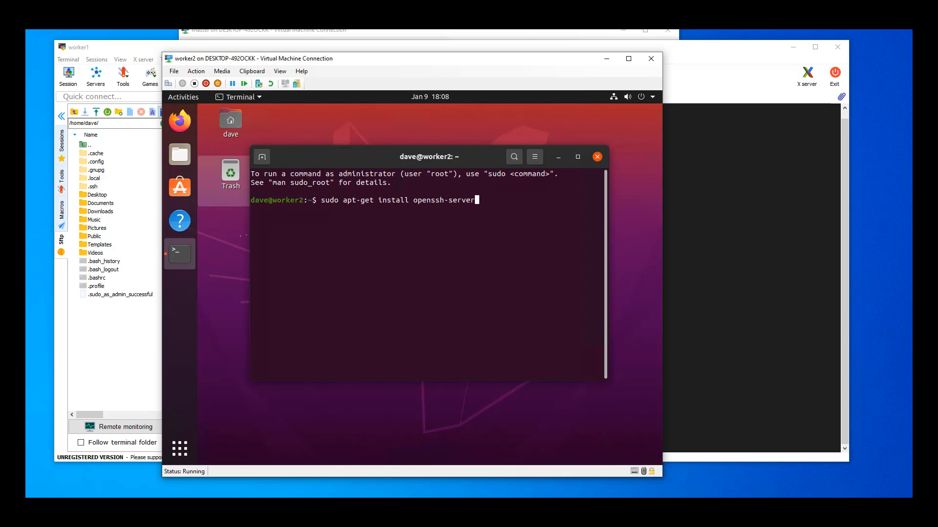
{"action": "key", "text": "Return"}
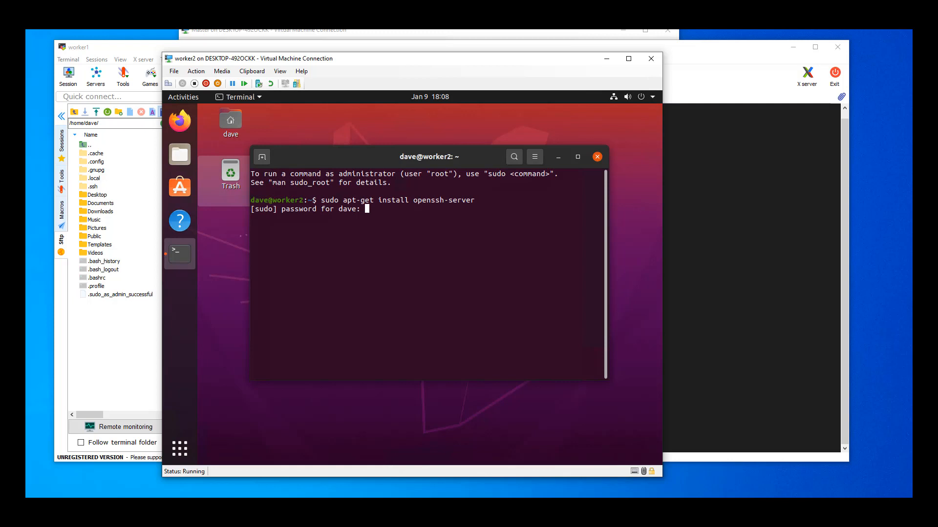
- Enter the sudo password and agree to continue the OpenSSH server installation with Y
{"action": "key", "text": "Return"}
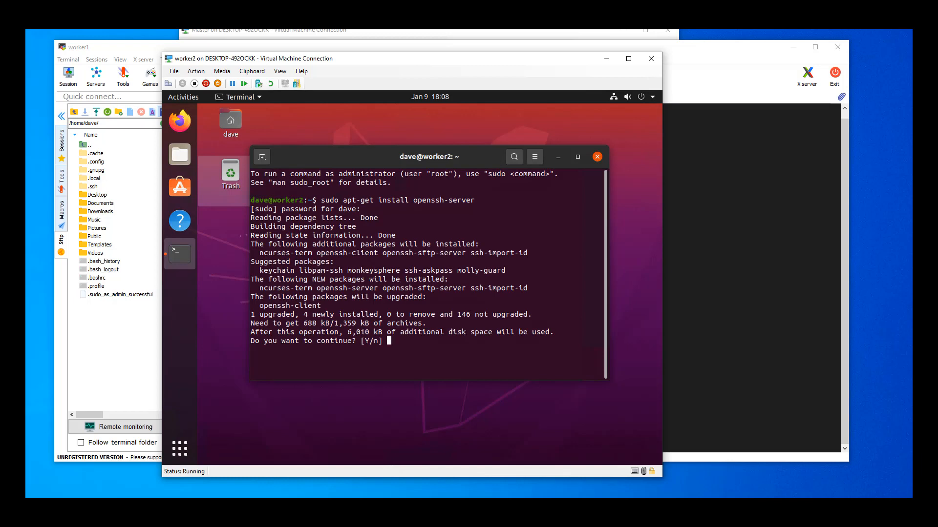
{"action": "type", "text": "Y"}
{"action": "key", "text": "Return"}
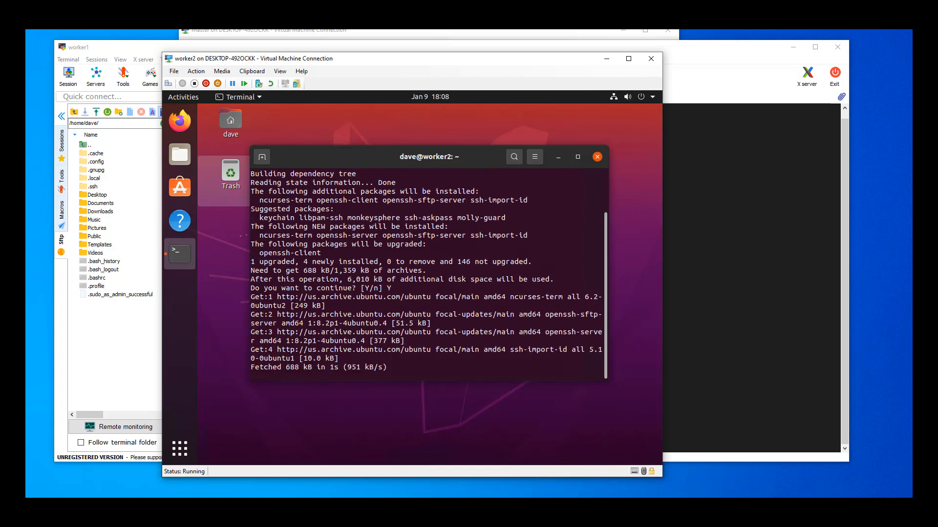
- Check the wired connection's details in worker2's network settings for its IPv4 address, and close the details without changes
{"action": "left_click", "coordinate": [648, 99]}
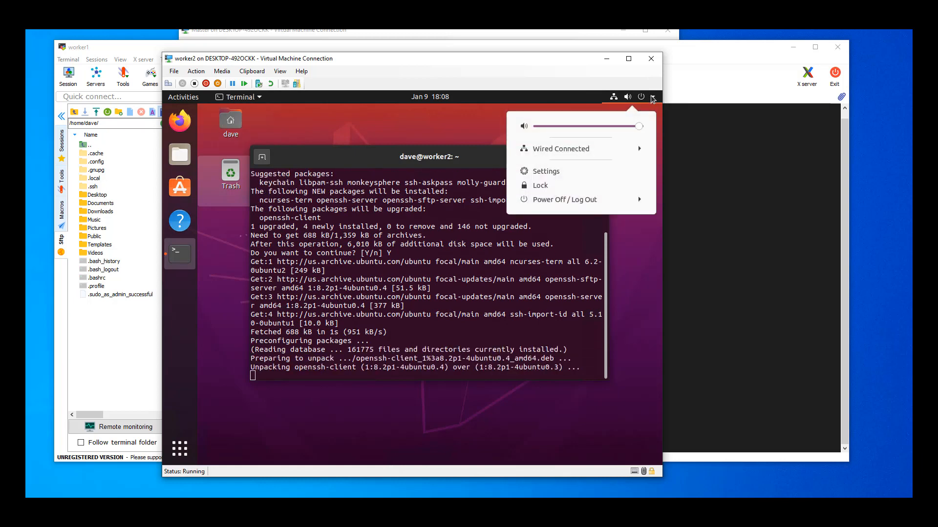
{"action": "left_click", "coordinate": [594, 151]}
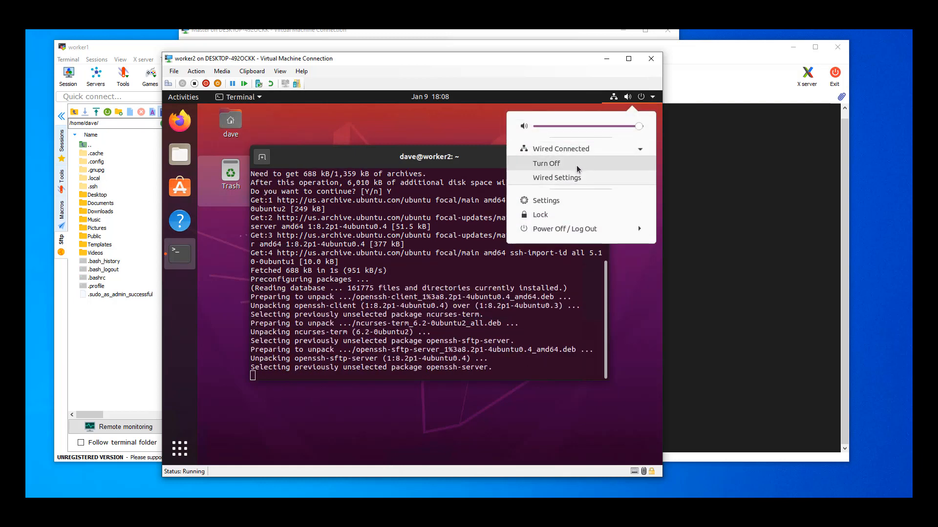
{"action": "left_click", "coordinate": [579, 200]}
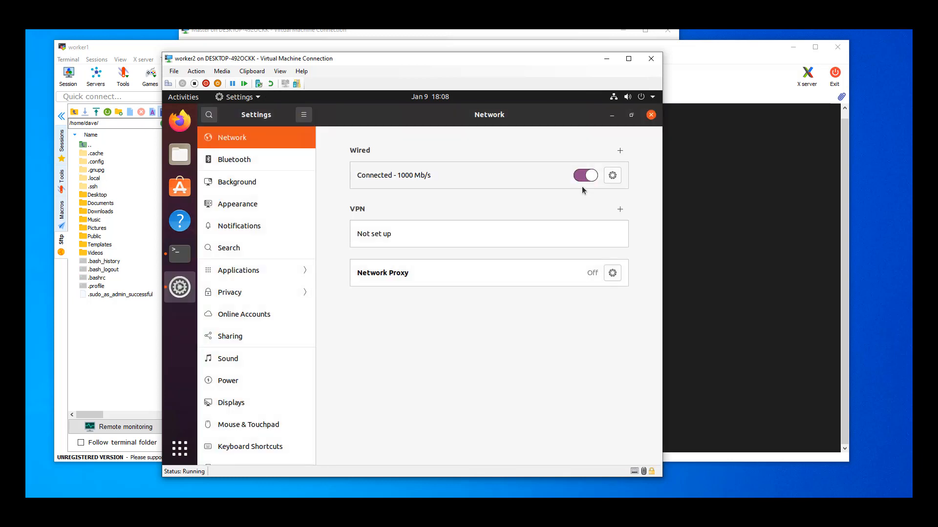
{"action": "left_click", "coordinate": [613, 176]}
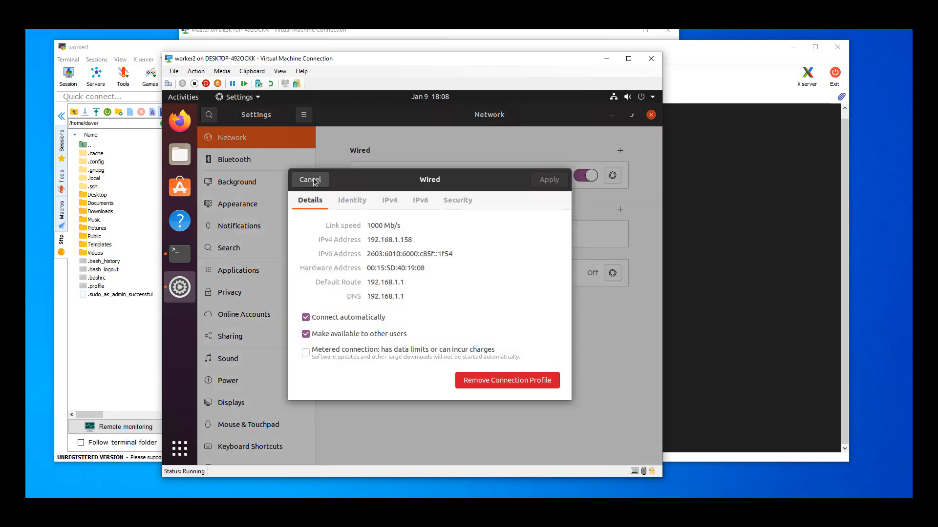
{"action": "left_click", "coordinate": [303, 180]}
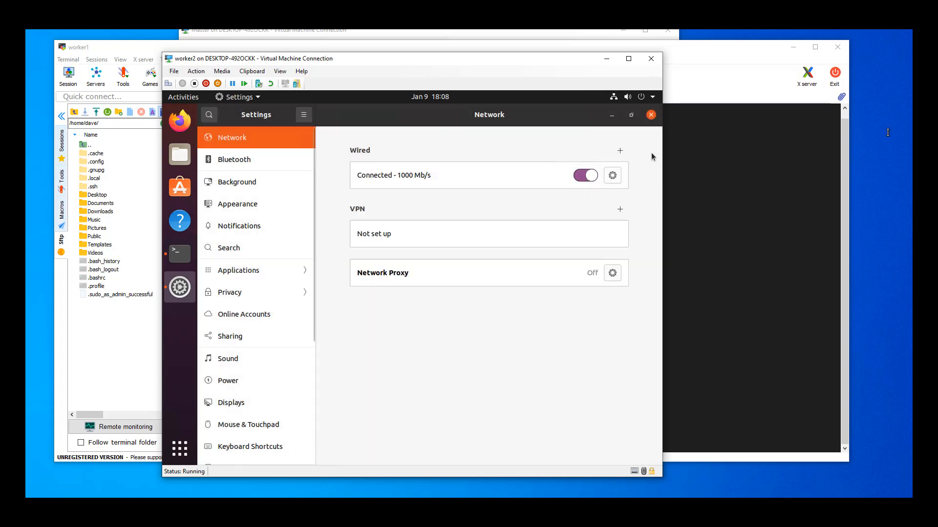
- Switch to MobaXterm and edit the saved 23.96.19.245 (speedracer) session, setting its remote host to 192.168.1.158
{"action": "left_click", "coordinate": [62, 147]}
{"action": "left_click", "coordinate": [117, 123]}
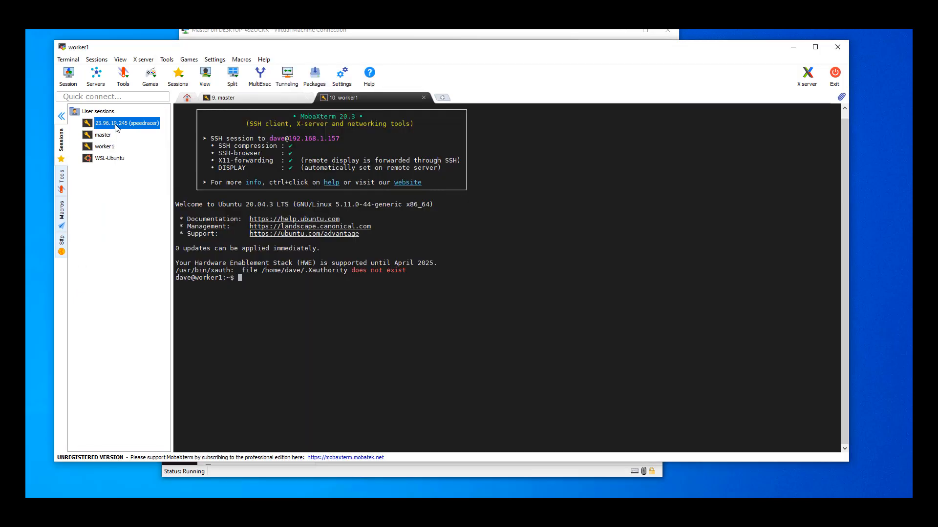
{"action": "right_click", "coordinate": [116, 124]}
{"action": "left_click", "coordinate": [144, 140]}
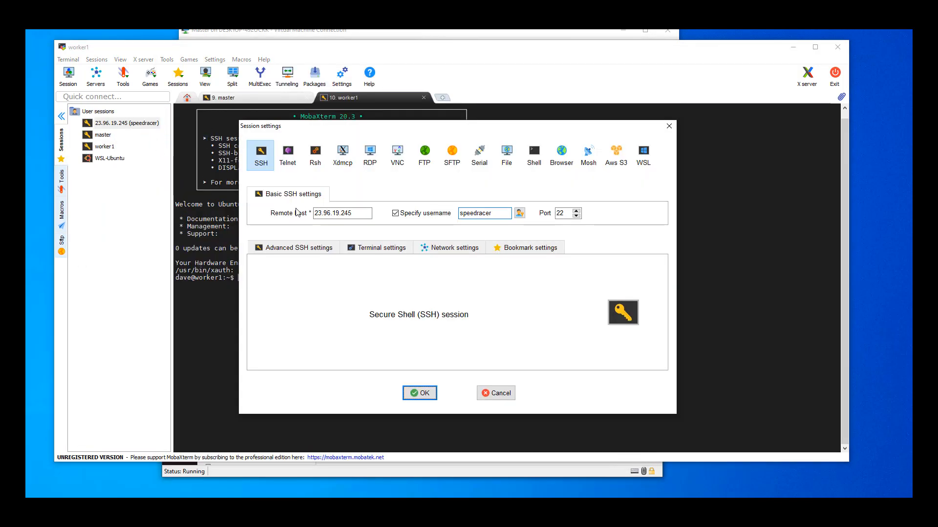
{"action": "left_click_drag", "start_coordinate": [360, 213], "coordinate": [313, 213]}
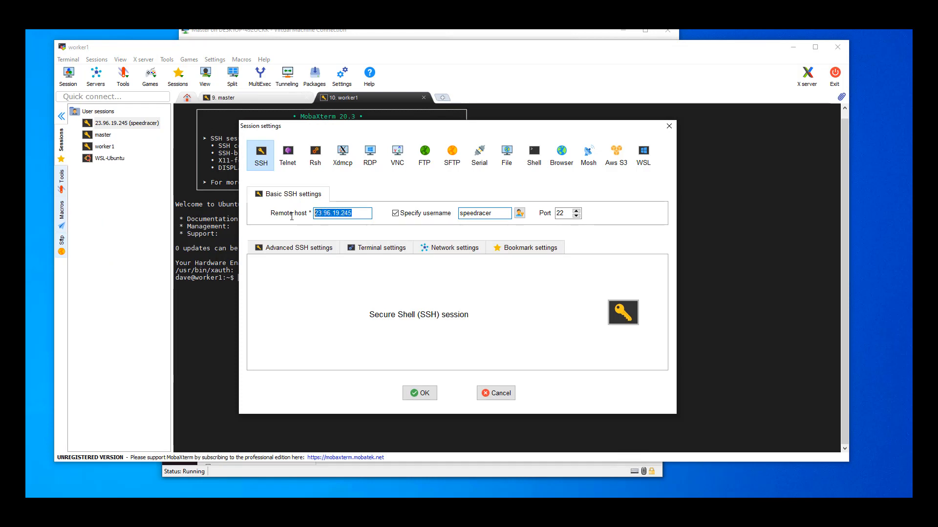
{"action": "type", "text": "192.1"}
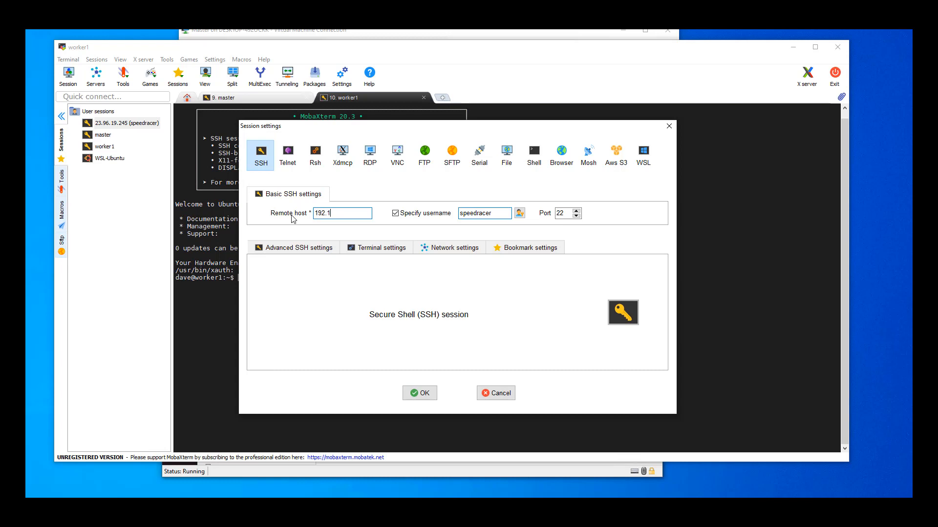
{"action": "type", "text": "68.1.158"}
- Replace the speedracer username with the Ubuntu account's username and save the session settings
{"action": "double_click", "coordinate": [505, 214]}
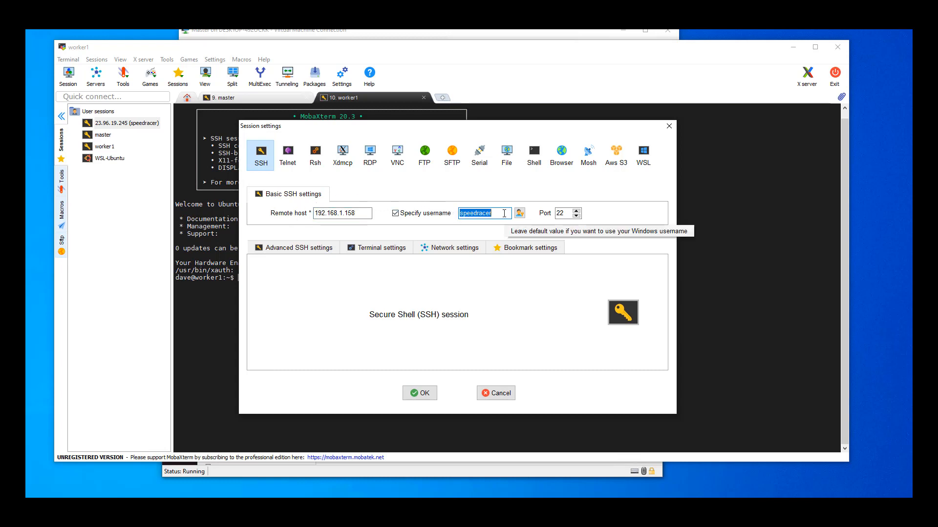
{"action": "type", "text": "dave"}
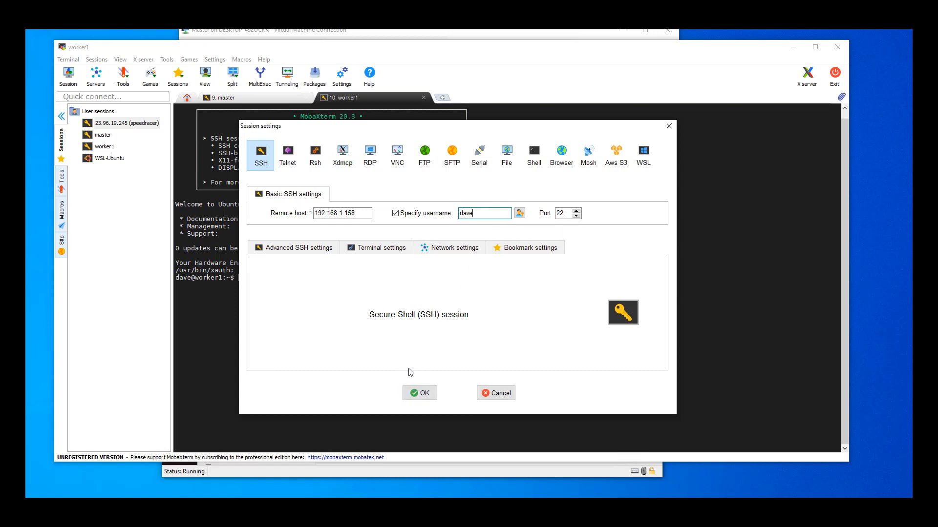
{"action": "left_click", "coordinate": [419, 394]}
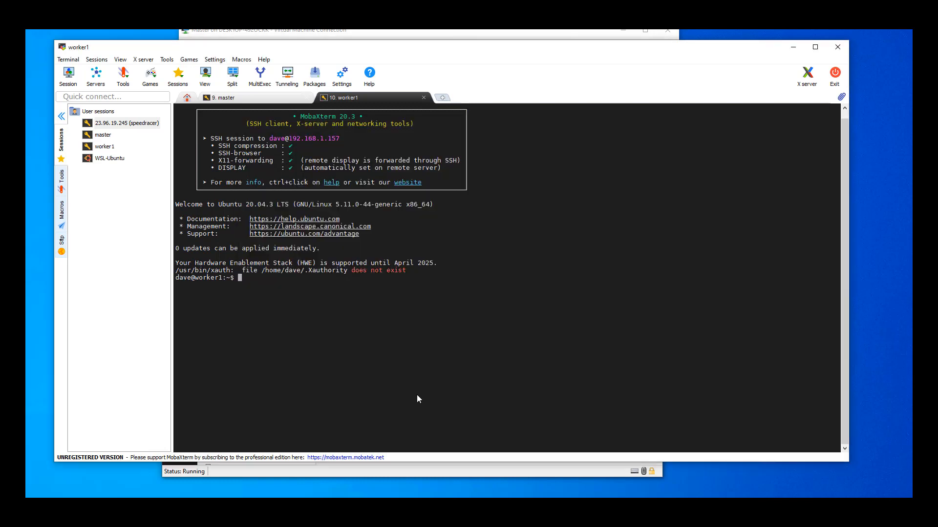
- Rename the saved 23.96.19.245 (speedracer) session to worker2 and save its session settings
{"action": "right_click", "coordinate": [115, 123]}
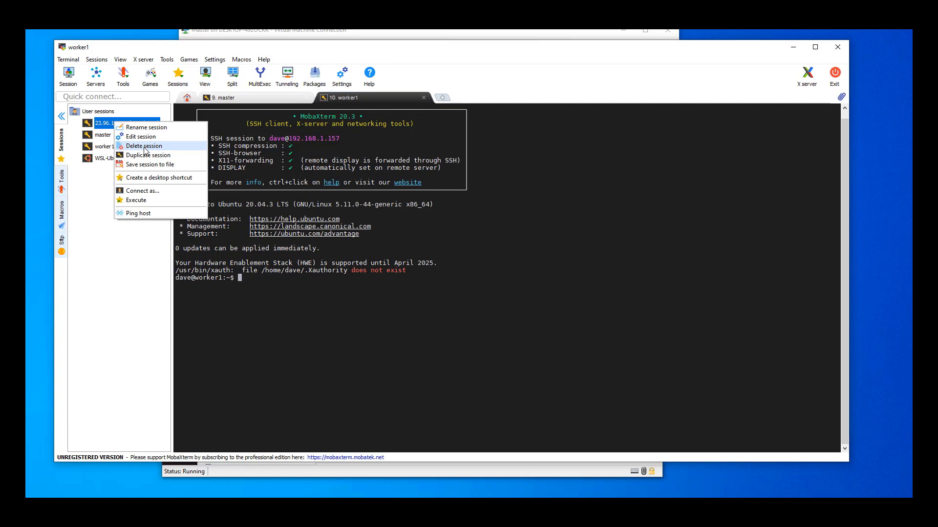
{"action": "left_click", "coordinate": [150, 128]}
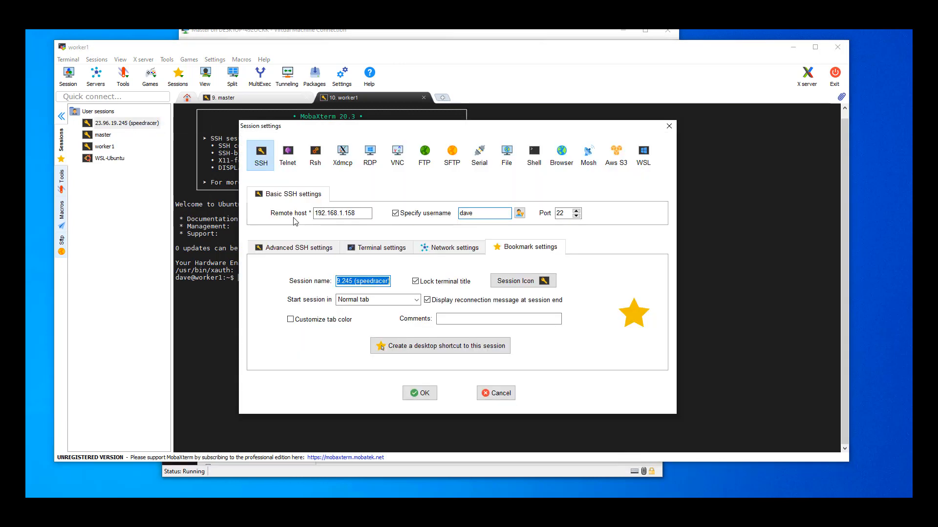
{"action": "type", "text": "worker2"}
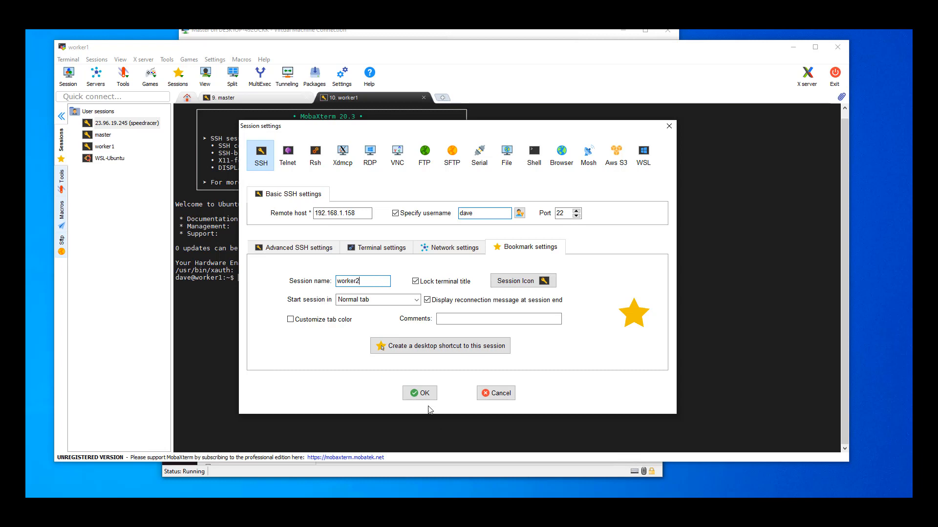
{"action": "left_click", "coordinate": [419, 393]}
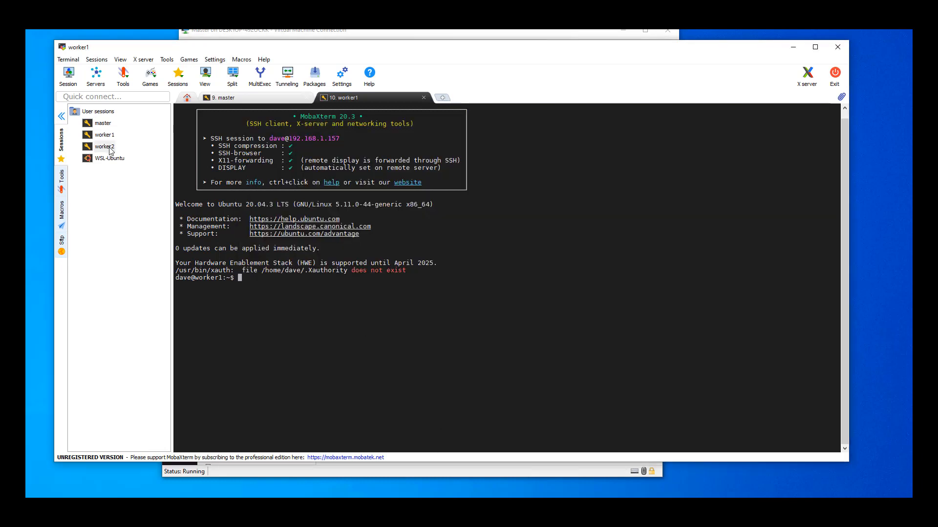
- Open the worker2 SSH session, log in with the account password, and agree to save that password
{"action": "double_click", "coordinate": [110, 150]}
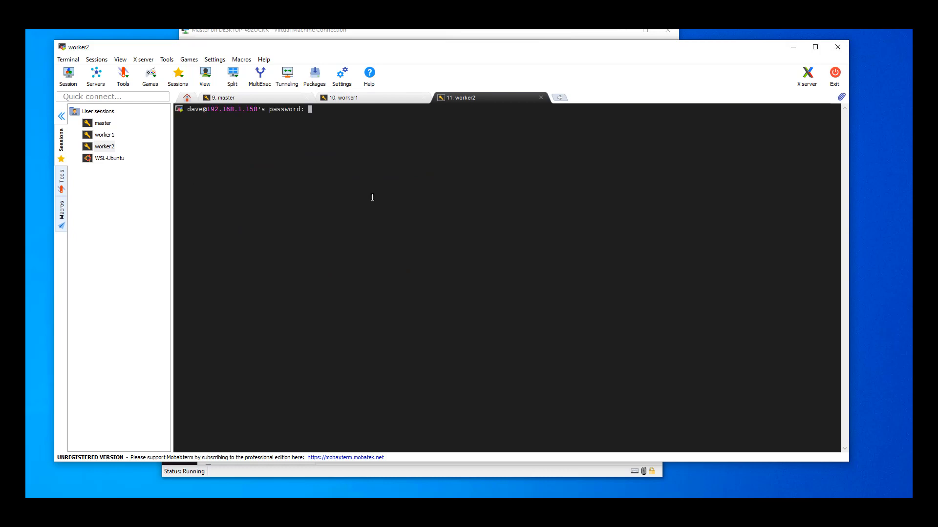
{"action": "key", "text": "Return"}
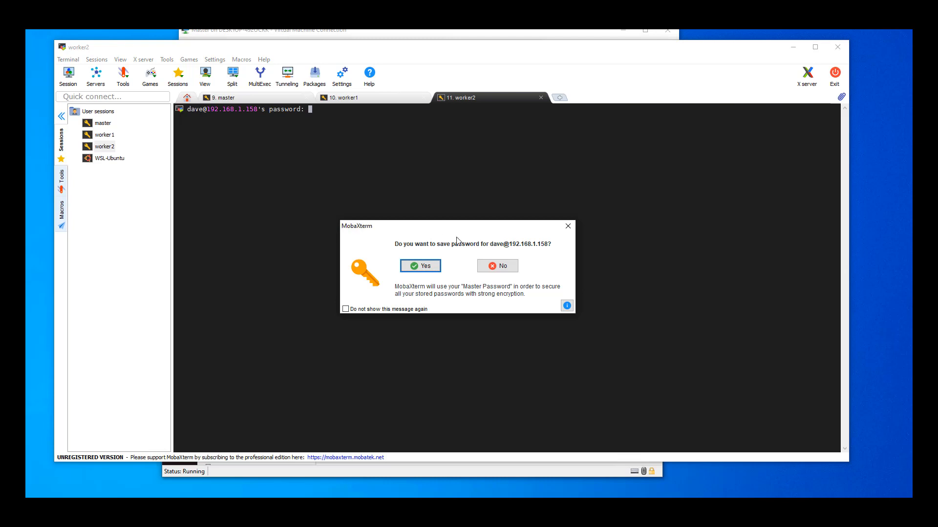
{"action": "left_click", "coordinate": [423, 268]}
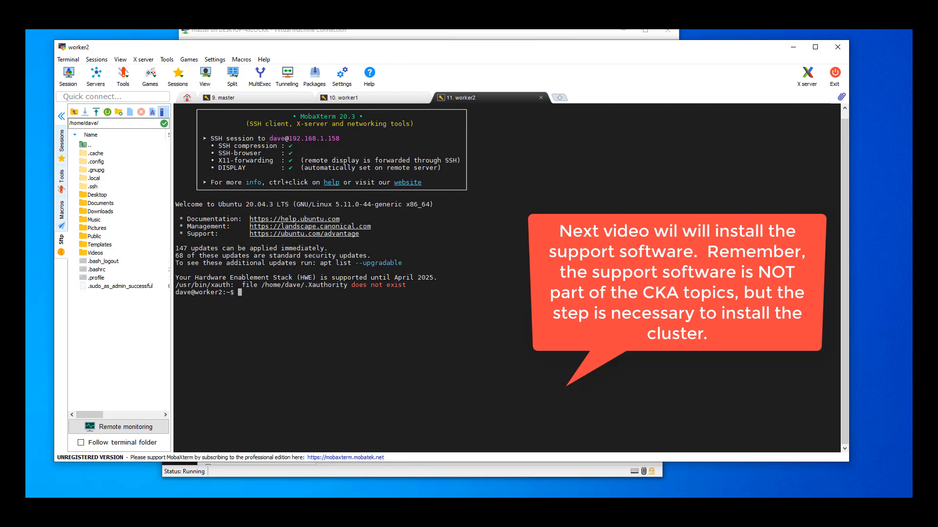
- Close the Hyper-V Virtual Machine Connection windows for worker1 and worker2
{"action": "left_click", "coordinate": [371, 472]}
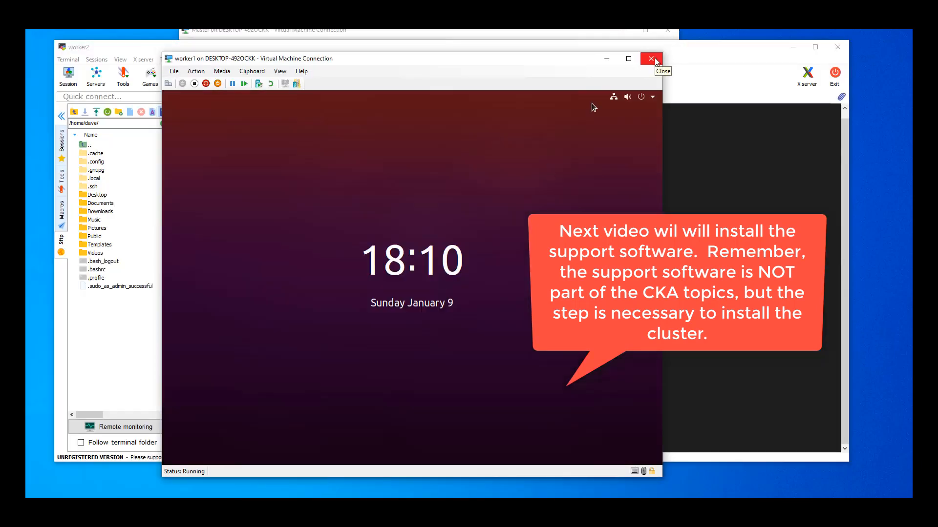
{"action": "left_click", "coordinate": [655, 59]}
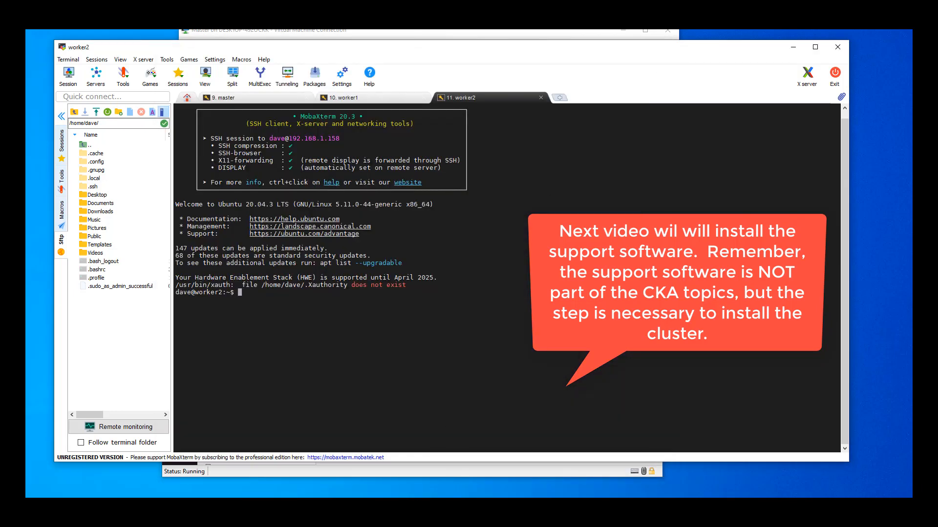
{"action": "mouse_move", "coordinate": [361, 507]}
{"action": "left_click", "coordinate": [423, 448]}
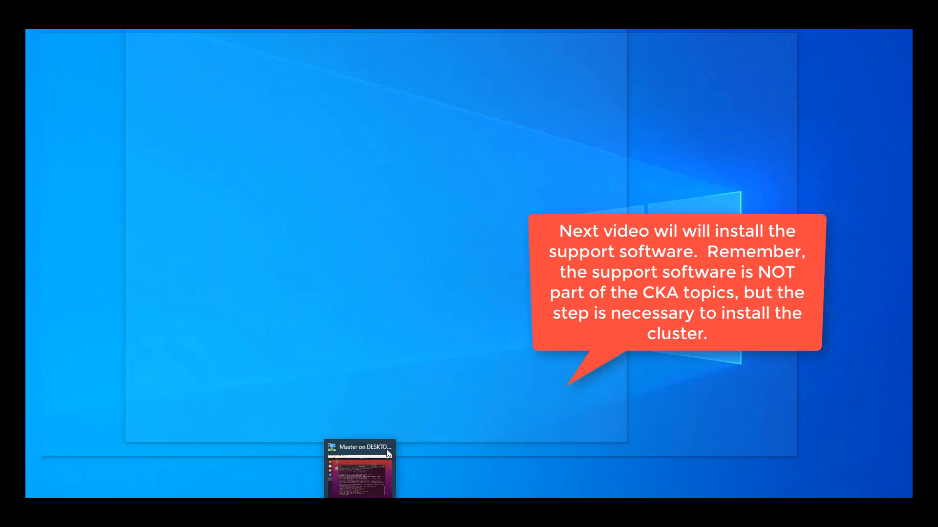